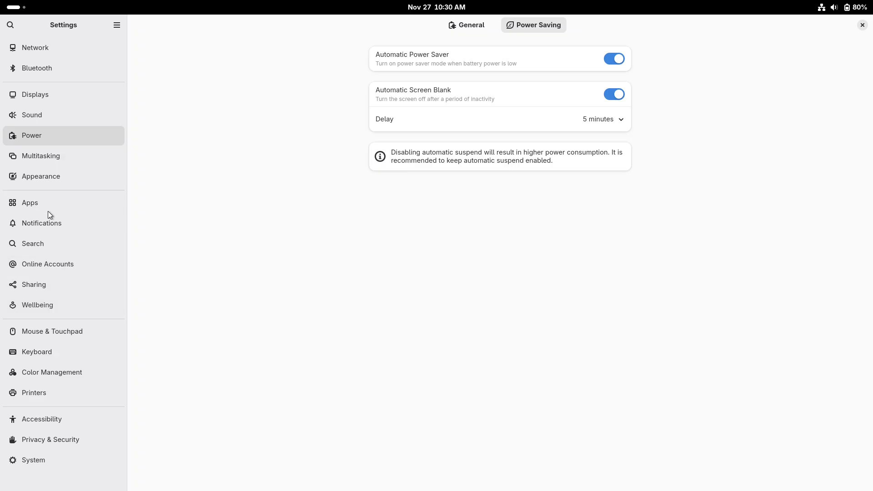
Disable Screen Time recording on the Wellbeing page, then open the calendar panel.
click(67, 304)
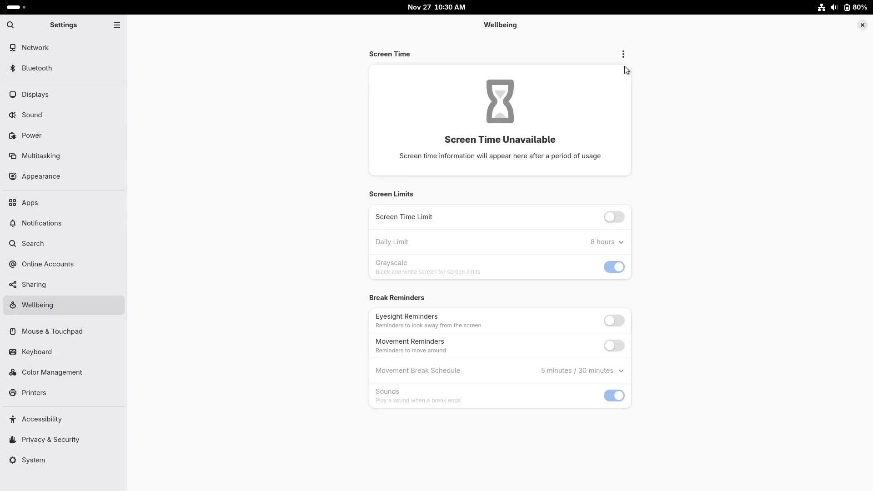
click(623, 54)
click(635, 116)
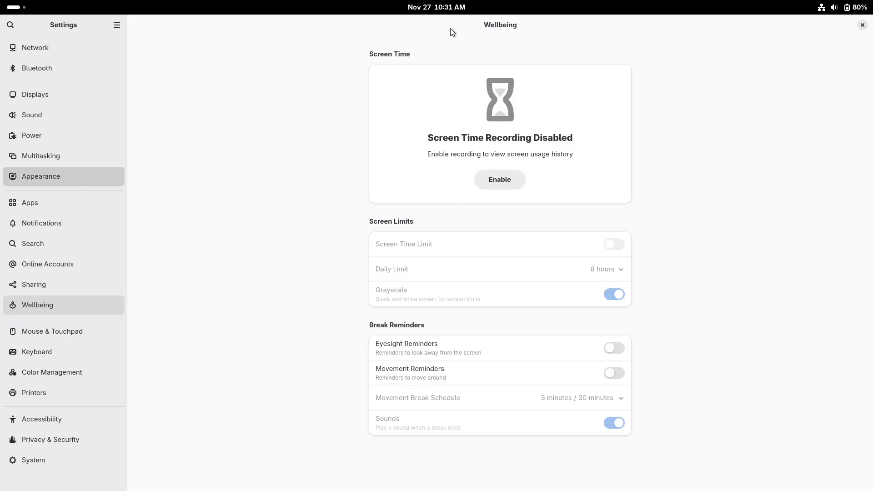
click(444, 11)
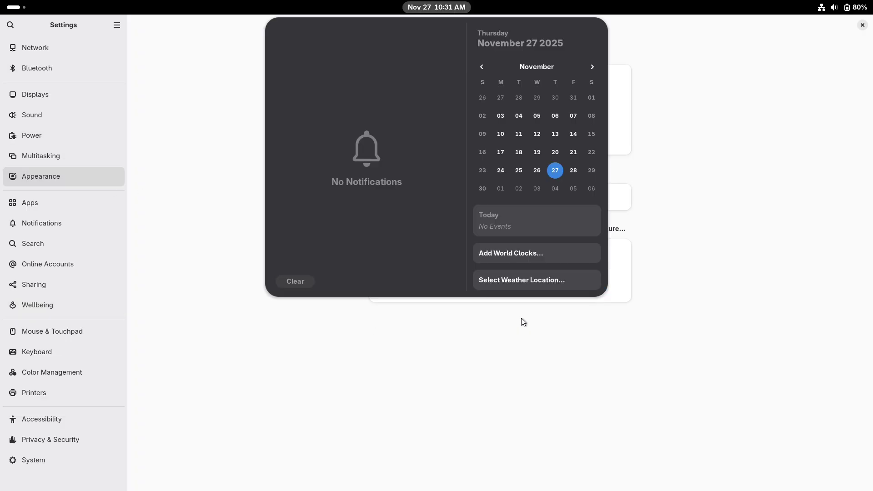
Launch Text Editor from the app grid onto a new, empty second workspace.
click(869, 264)
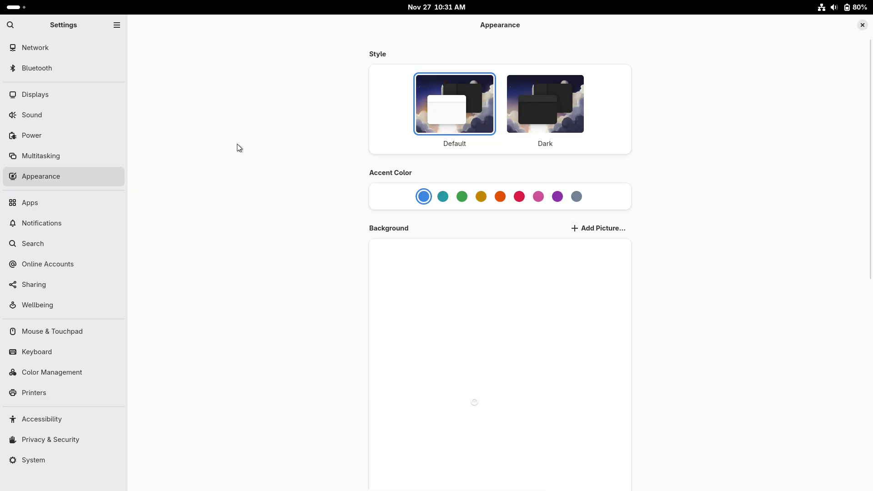
key(super)
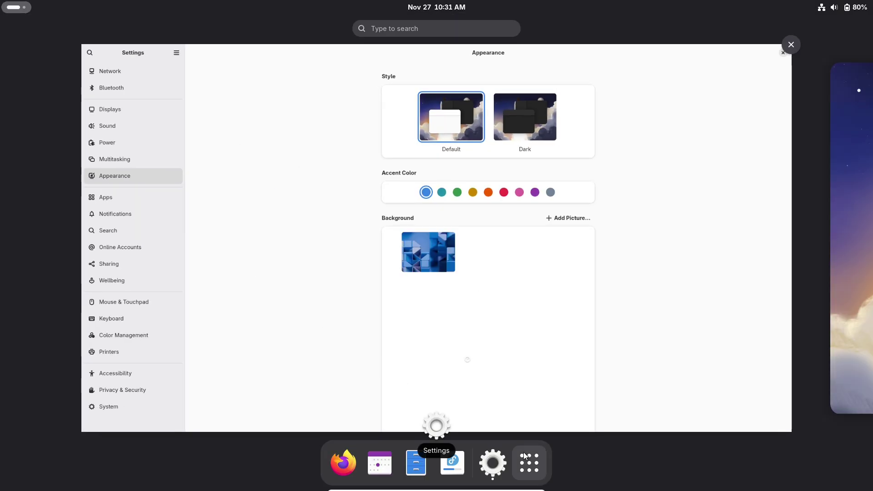
click(526, 459)
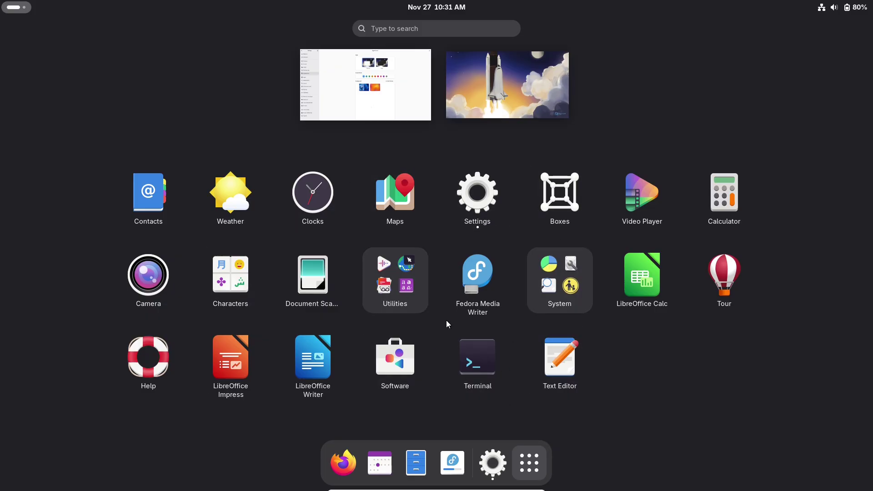
drag(559, 375, 497, 116)
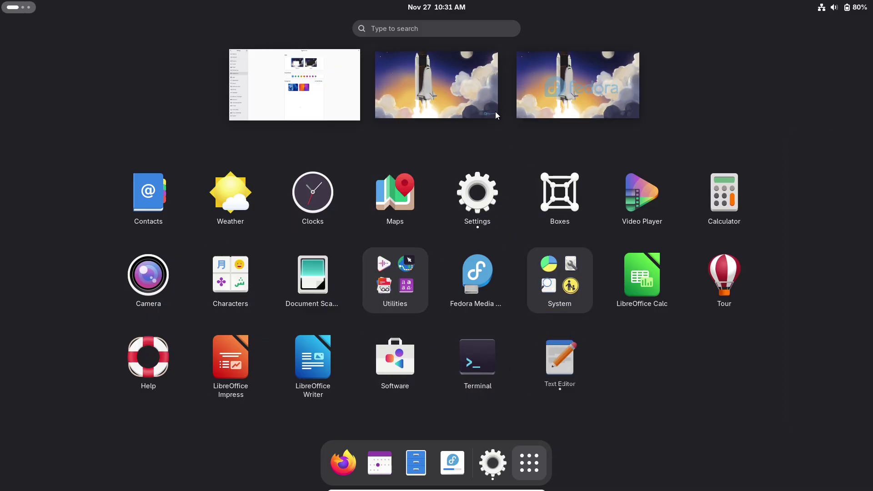
click(448, 78)
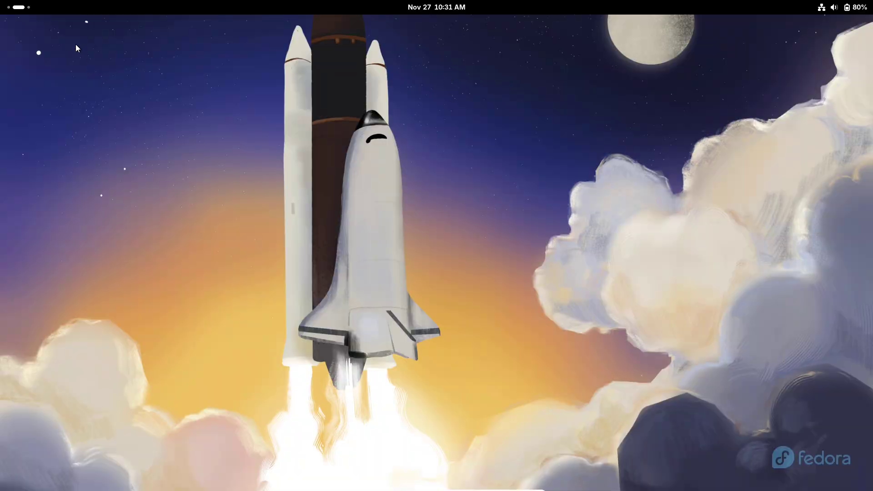
Return to the Text Editor window and show its About details.
key(super)
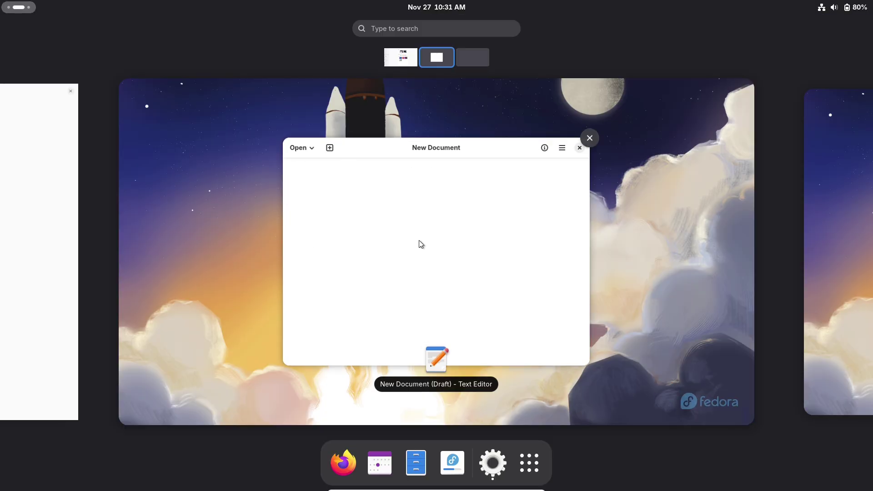
click(421, 247)
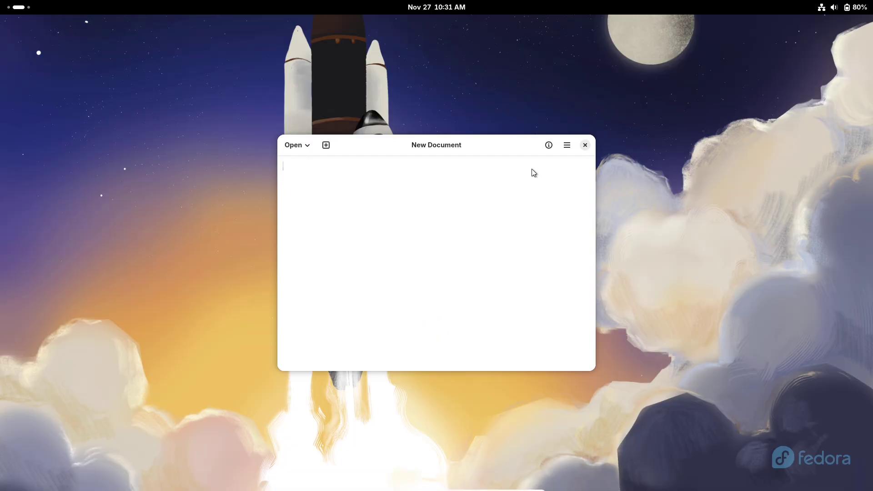
click(567, 144)
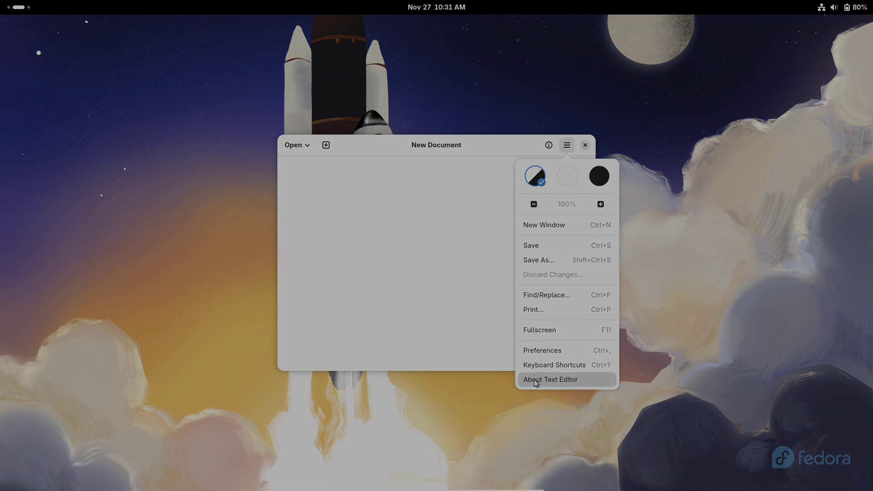
click(516, 221)
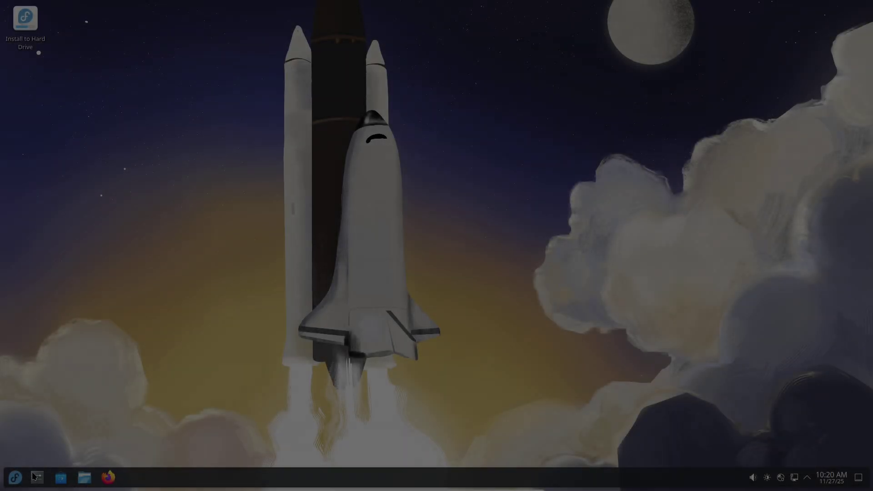
Launch KDE System Settings maximized and open the About this System page.
click(34, 476)
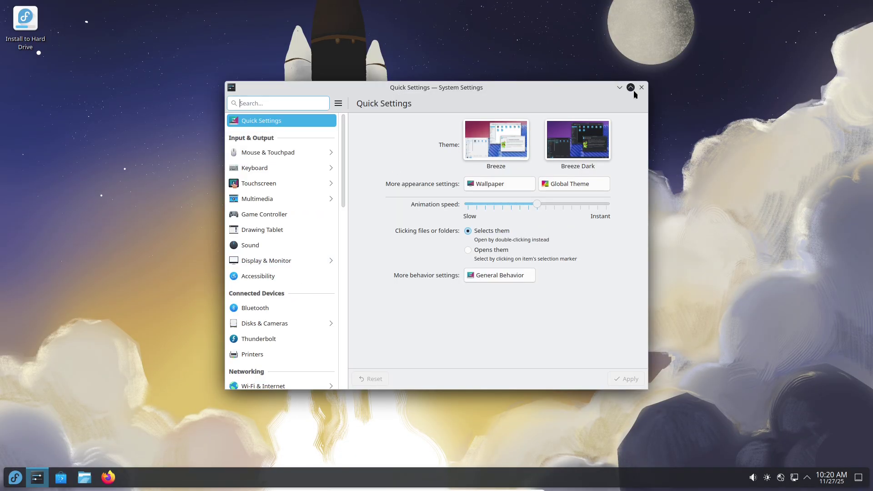
click(633, 91)
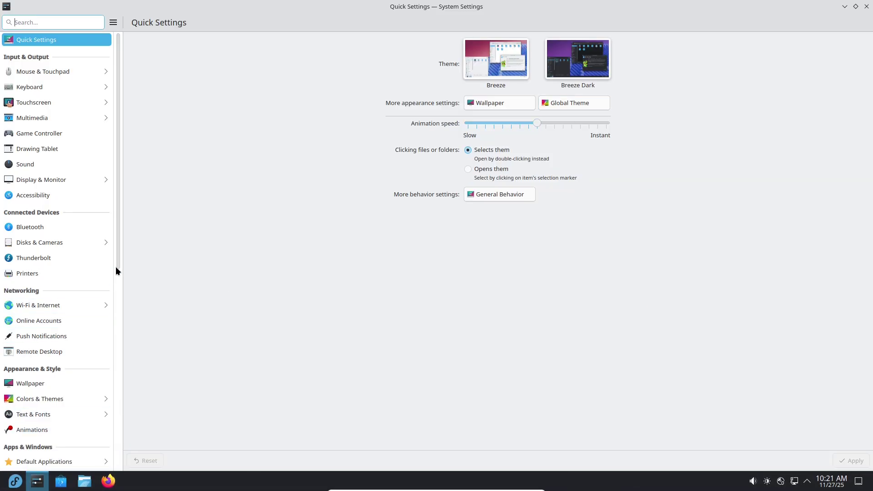
drag(116, 271, 124, 449)
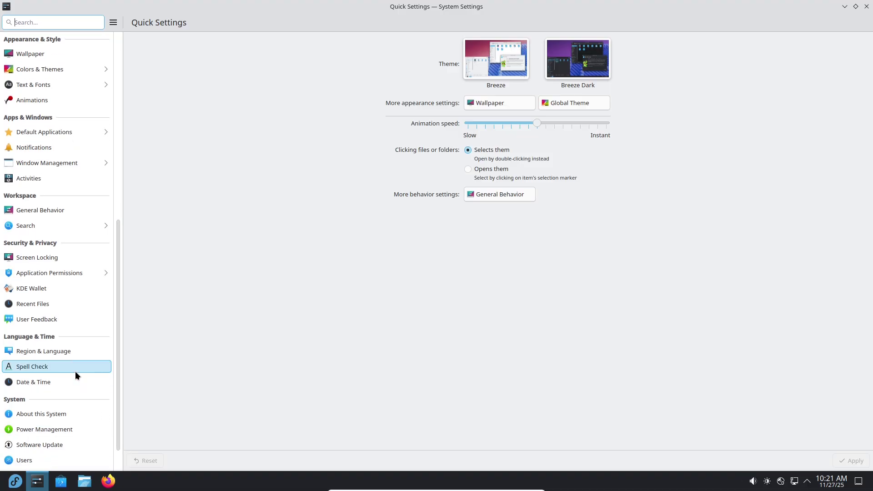
click(86, 414)
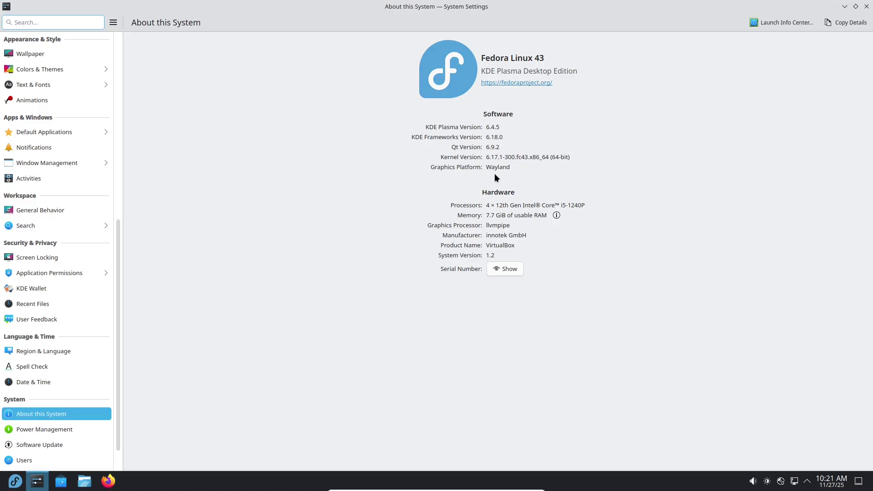
Highlight the KDE Plasma 6.4.5 version number, then open the Wallpaper settings.
drag(486, 128, 503, 128)
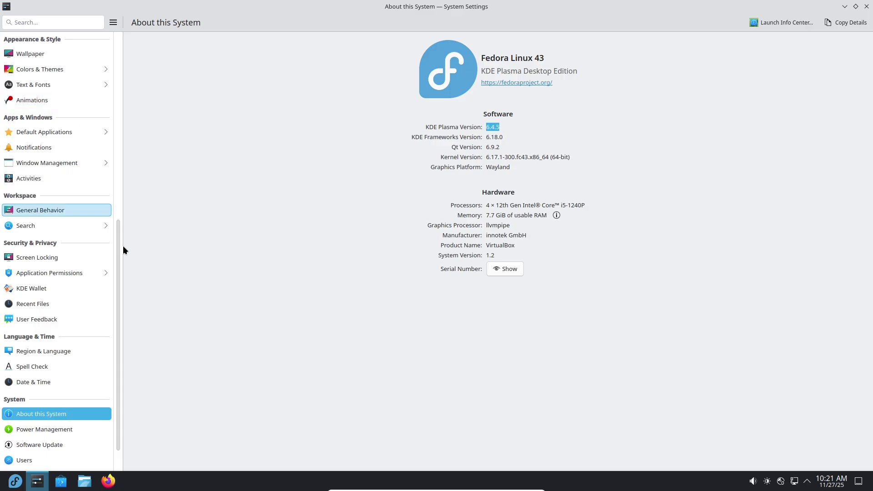
drag(120, 251, 126, 403)
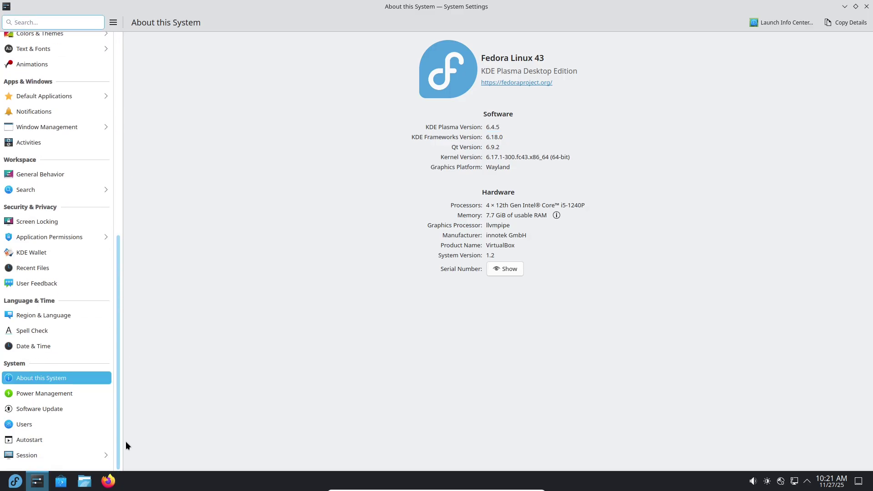
drag(126, 446, 125, 138)
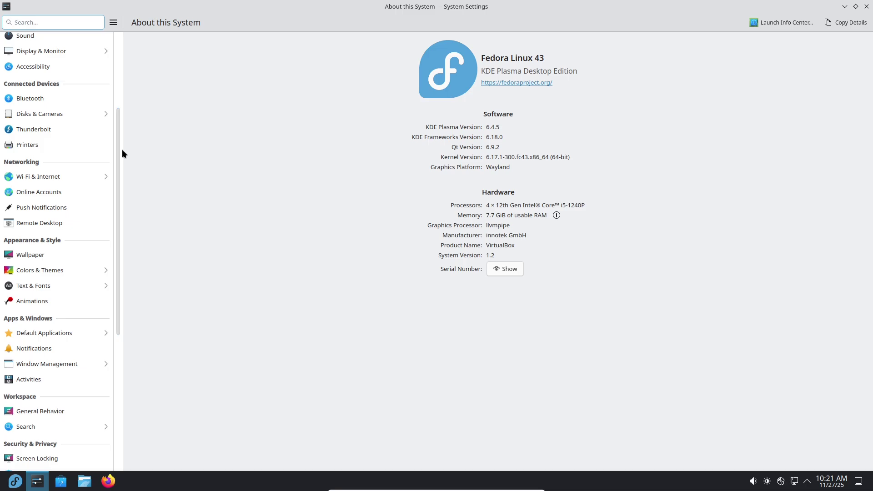
click(56, 255)
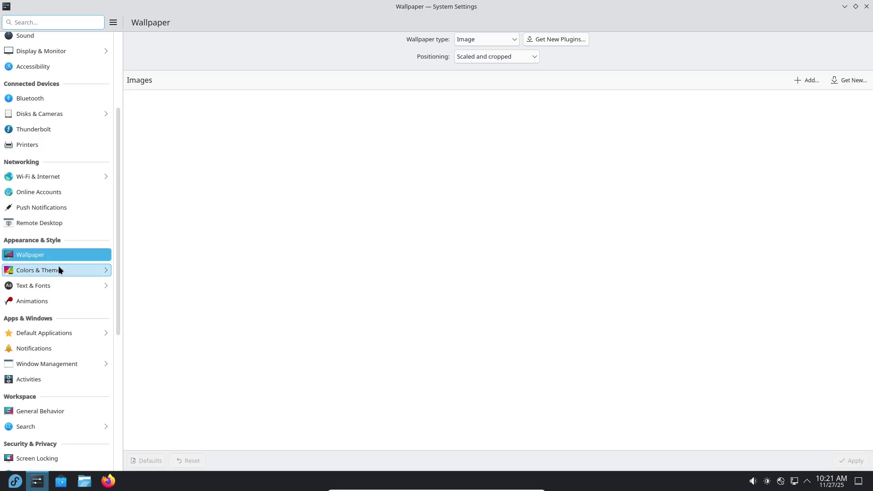
Browse the Colors, Splash Screen and Window Decorations pages, then open Get New global themes.
click(58, 270)
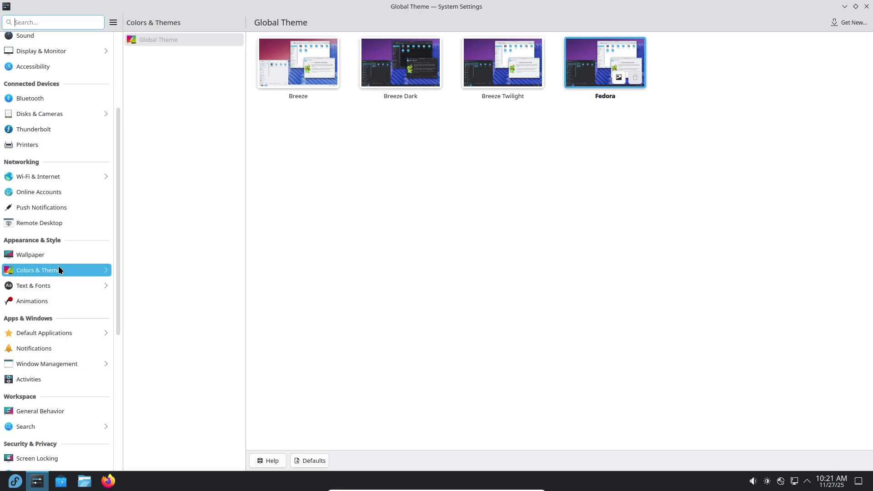
click(231, 55)
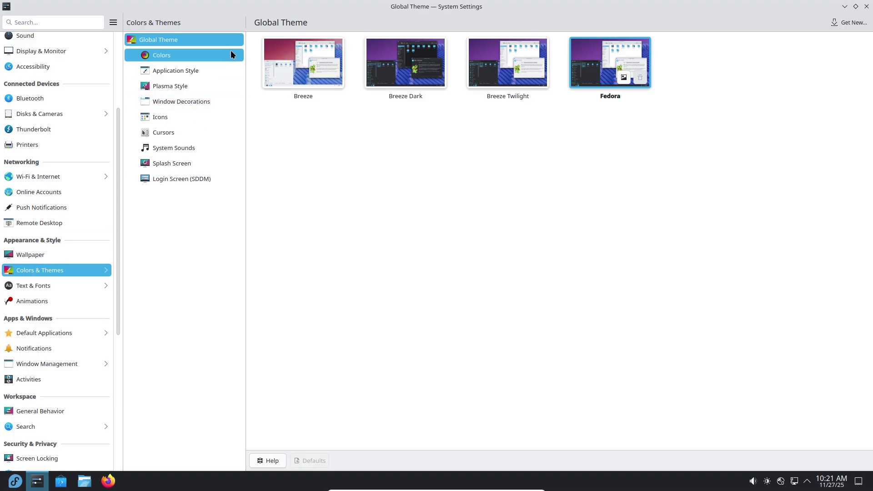
click(209, 156)
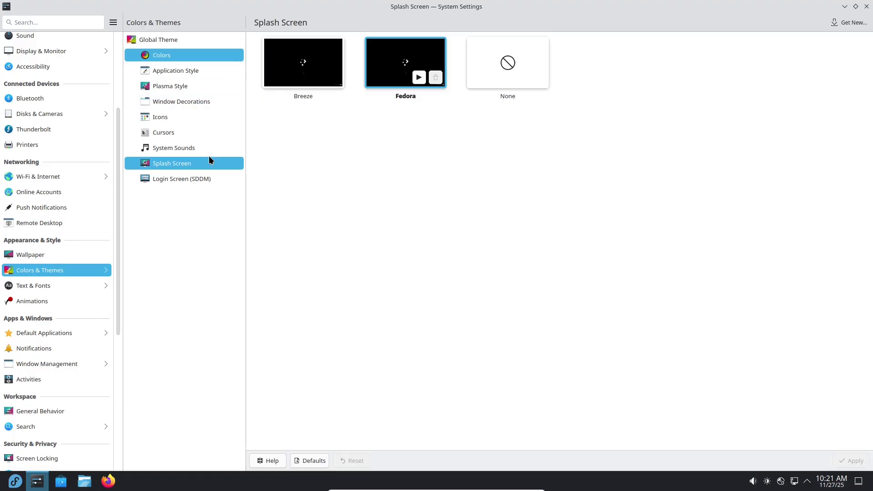
click(201, 98)
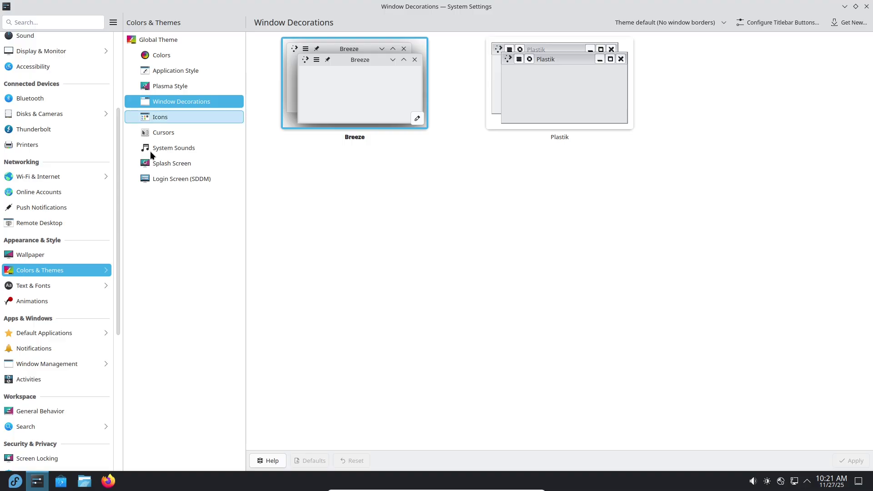
click(51, 253)
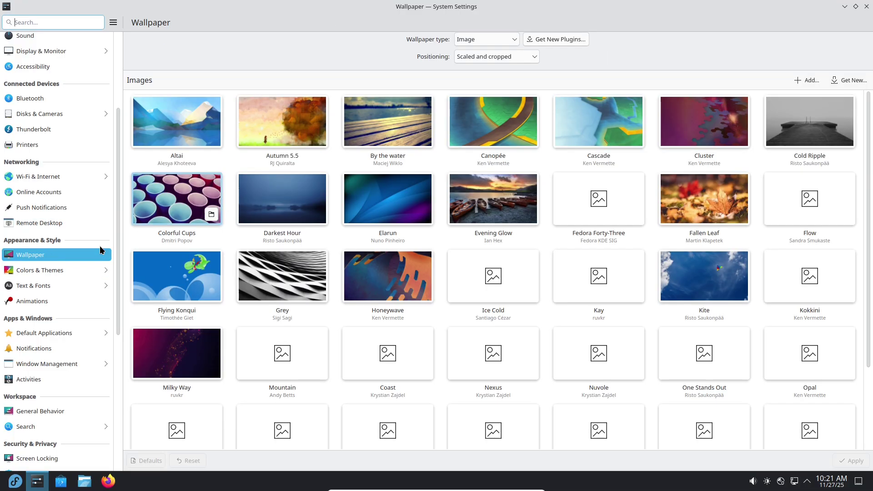
click(77, 270)
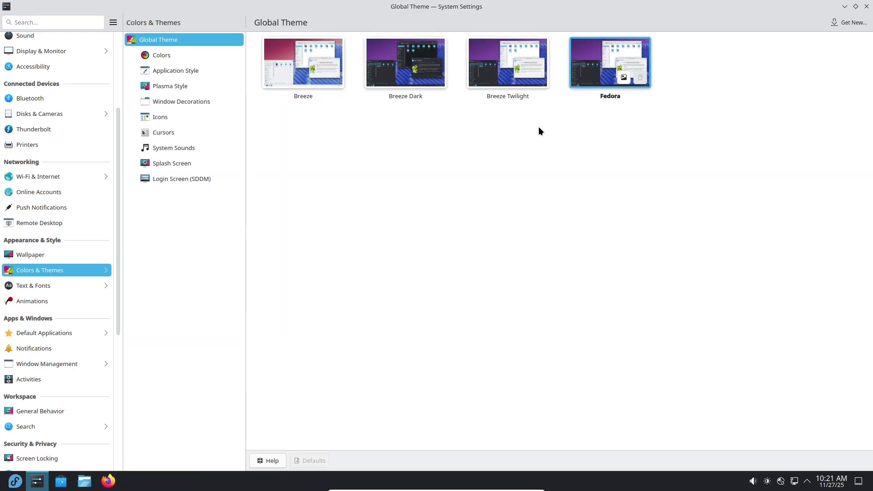
click(864, 25)
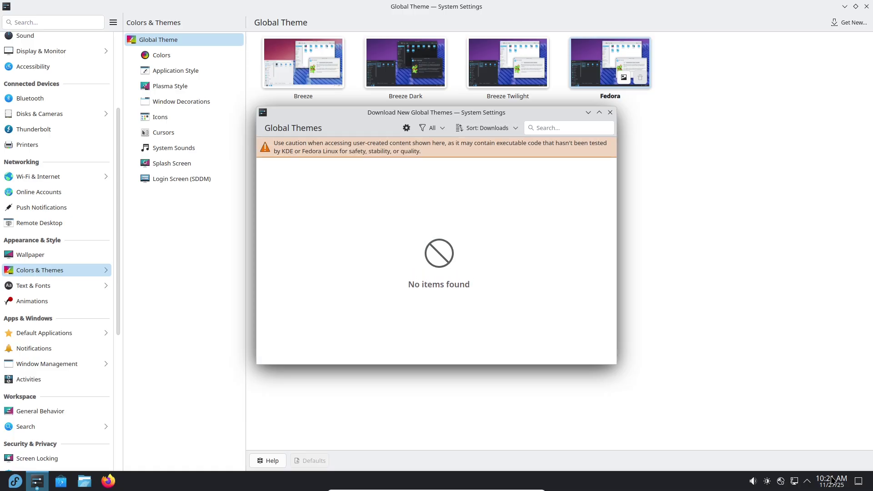
click(832, 480)
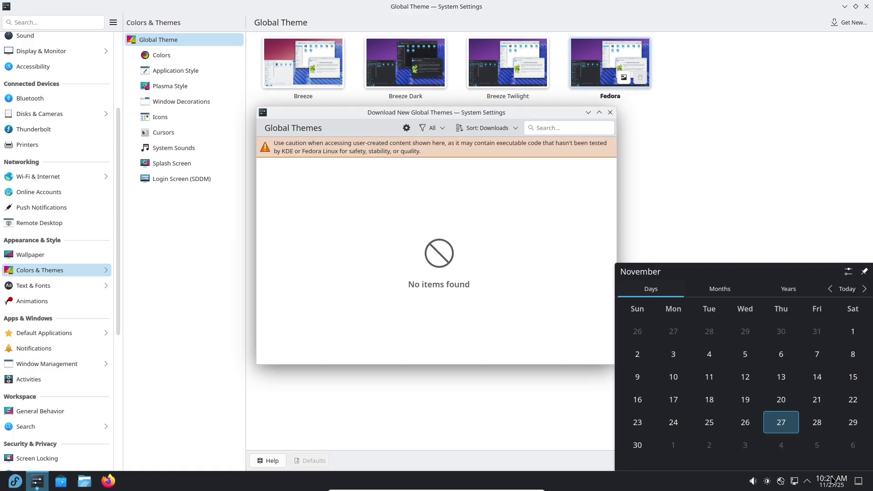
click(796, 483)
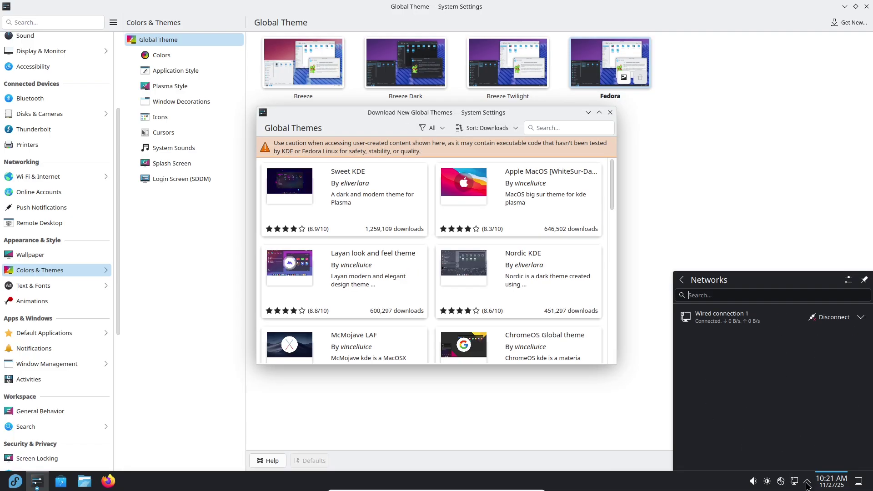
click(808, 483)
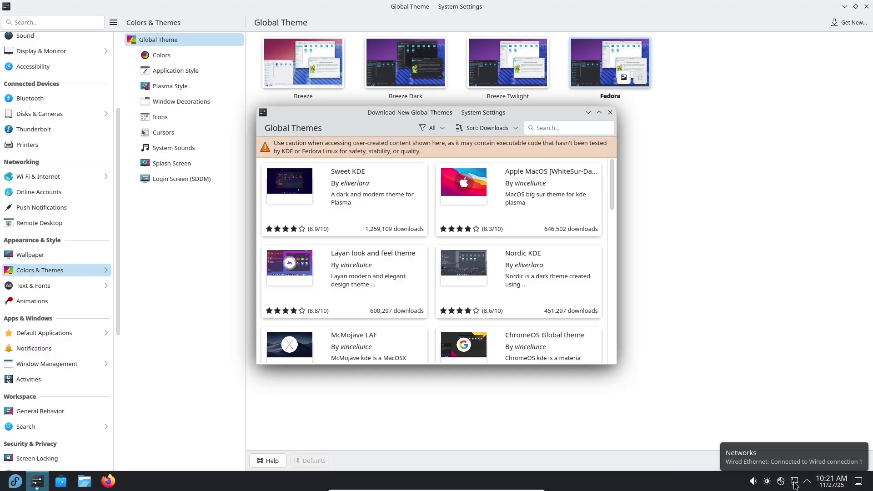
click(786, 484)
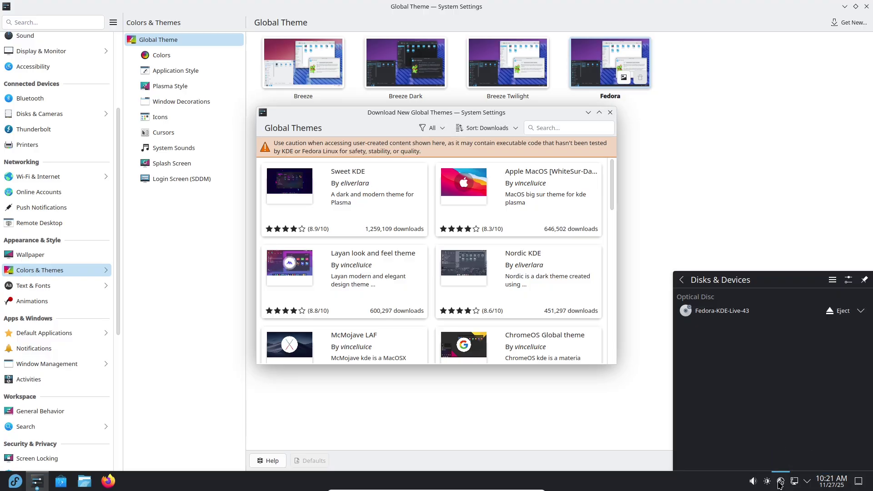
click(772, 483)
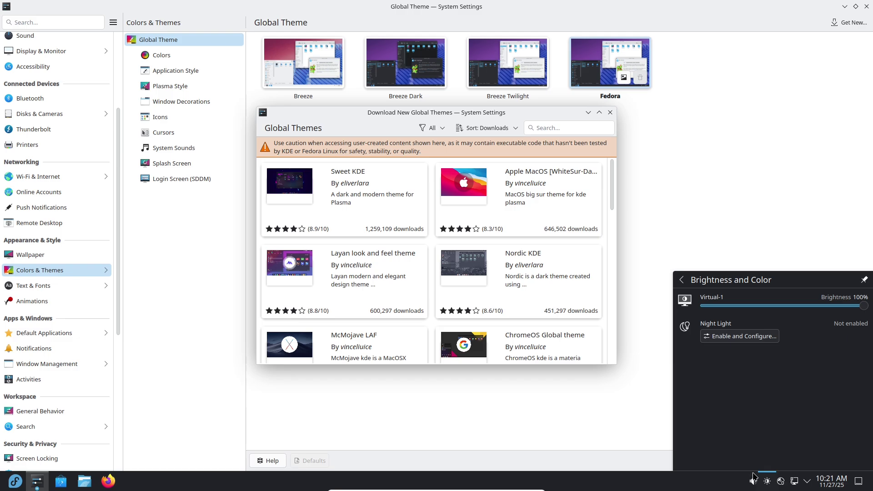
right_click(24, 479)
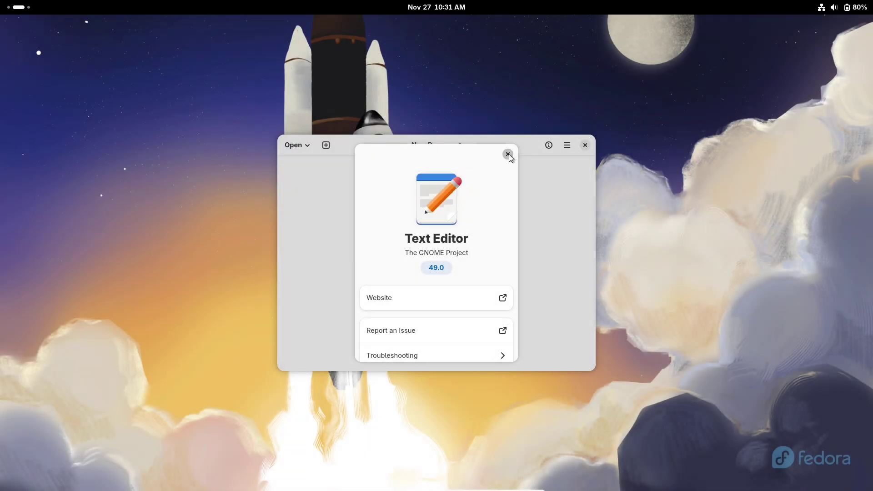
Close Text Editor, return to Settings, and set mouse scrolling to Natural.
click(508, 154)
click(585, 146)
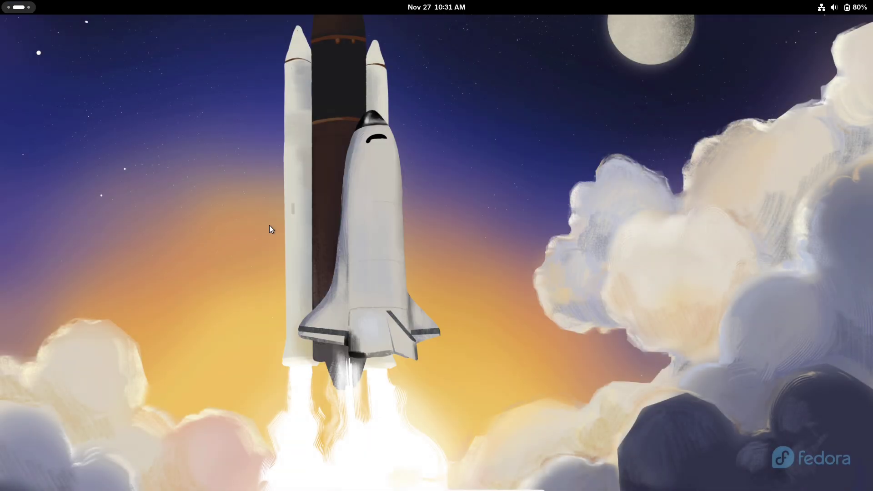
key(super)
click(72, 236)
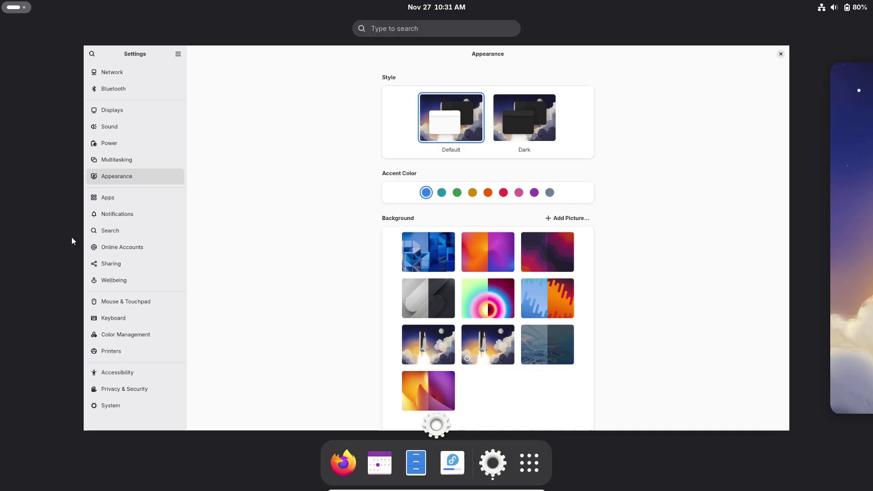
click(580, 230)
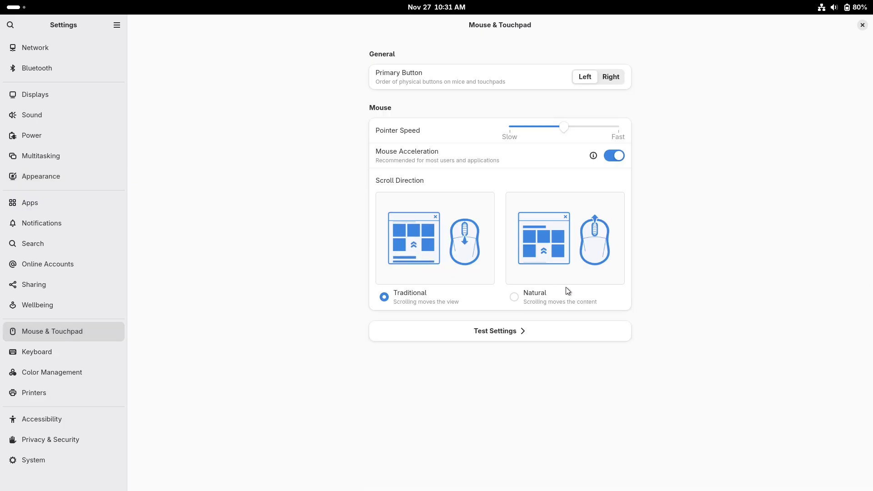
click(514, 296)
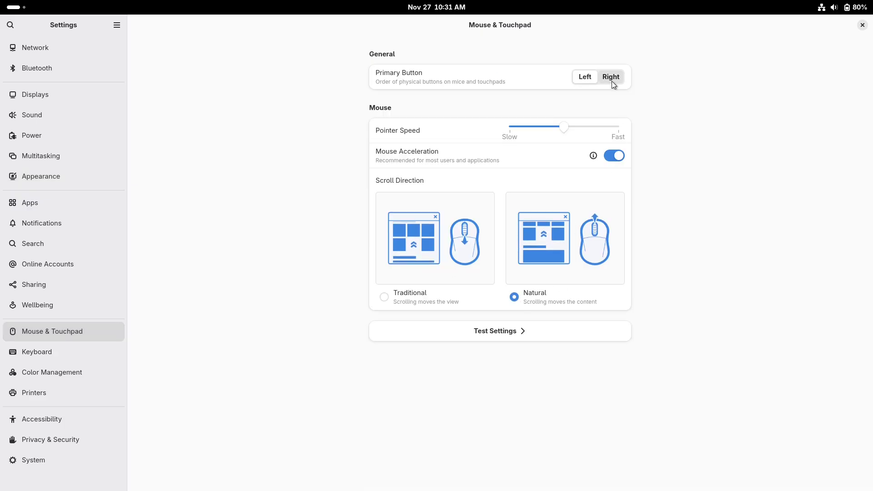
Look through Privacy & Security camera access and the Multitasking page, then close Settings.
click(99, 441)
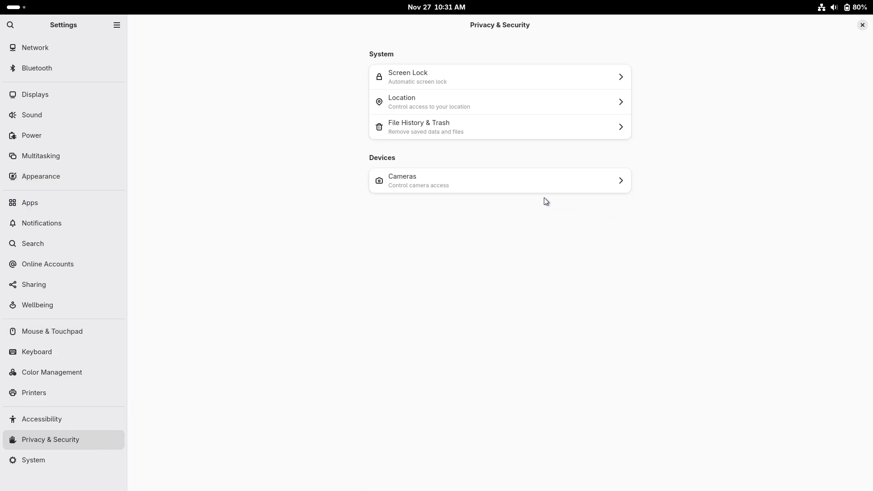
click(507, 184)
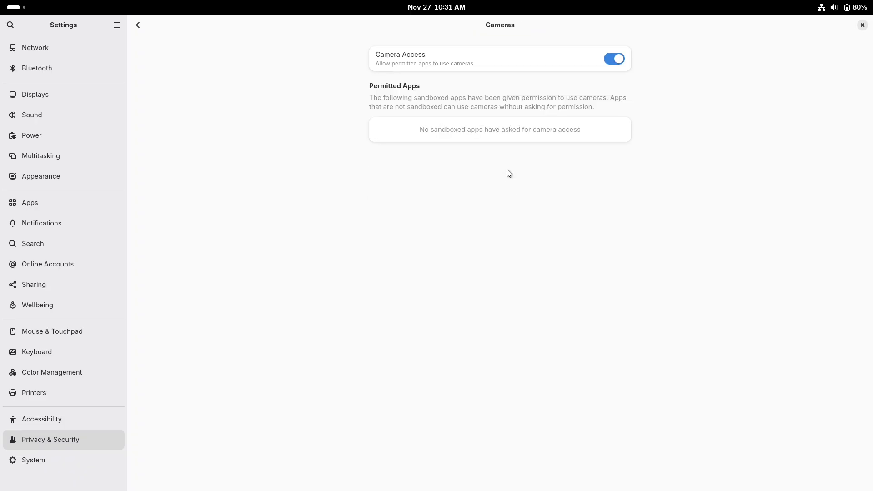
click(80, 149)
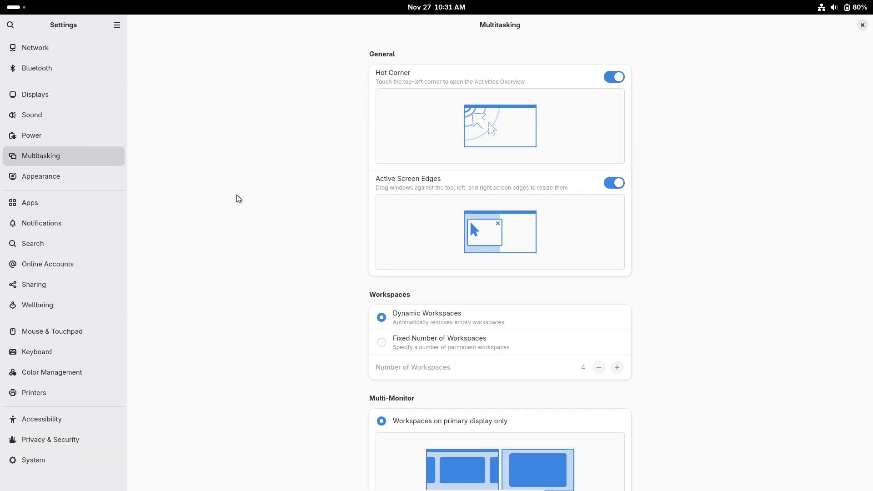
drag(859, 250, 872, 375)
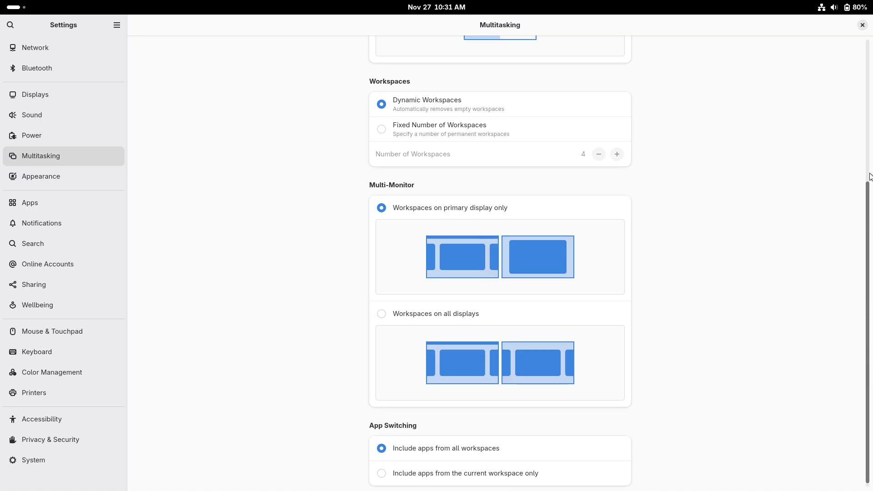
drag(872, 408, 867, 32)
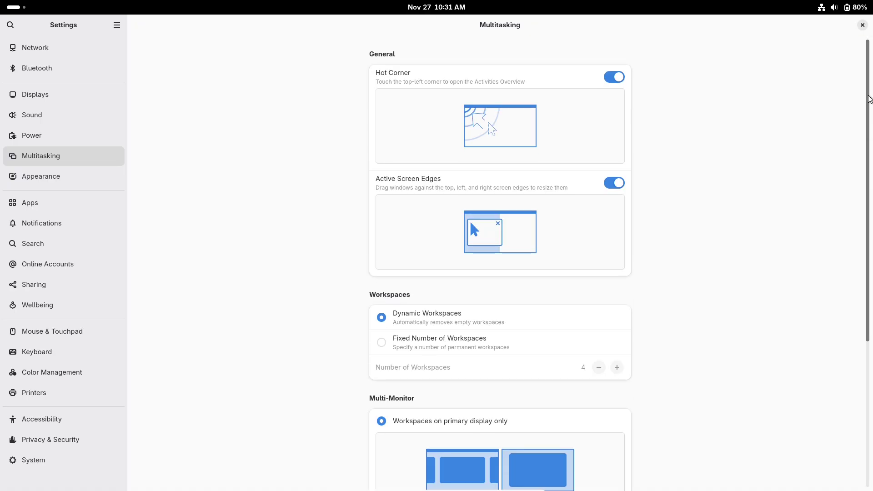
click(862, 25)
Check the desktop's right-click options, then launch the Software store from the app grid.
right_click(317, 213)
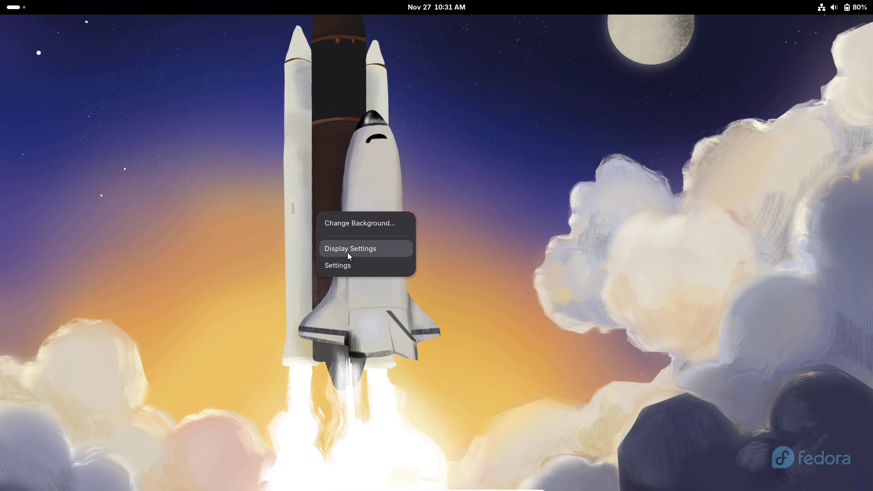
click(273, 152)
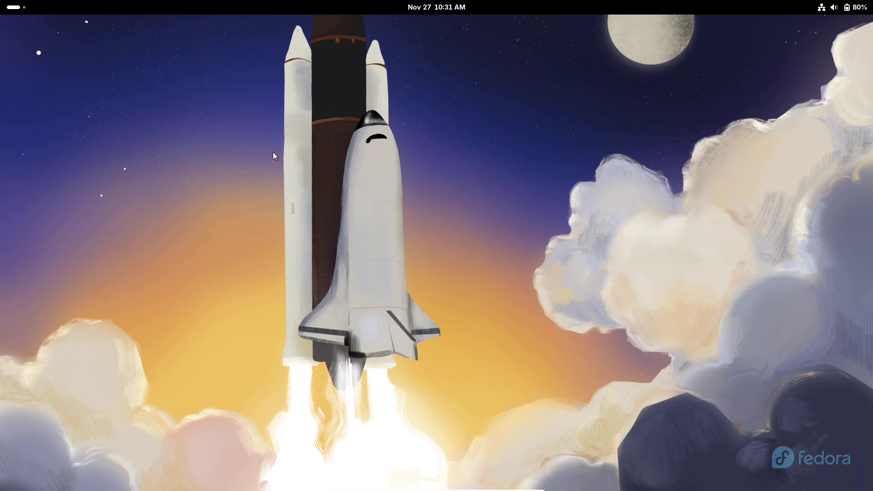
right_click(111, 75)
click(118, 252)
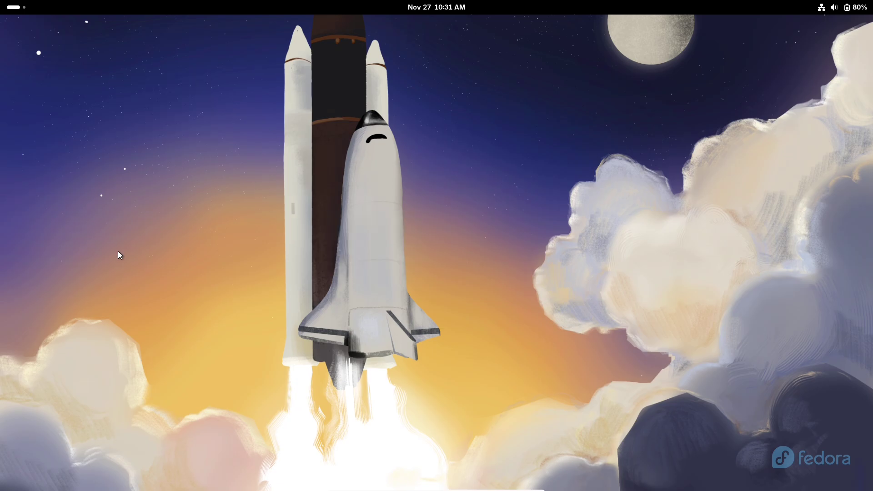
click(21, 10)
click(517, 469)
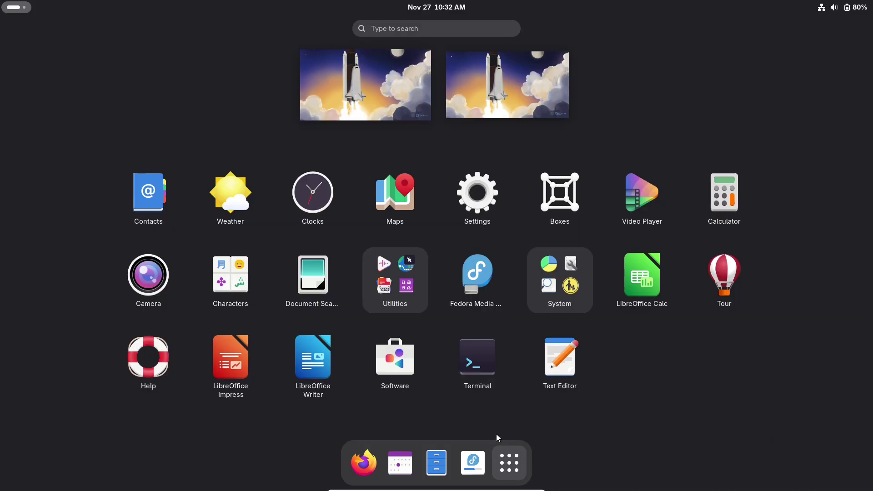
click(408, 389)
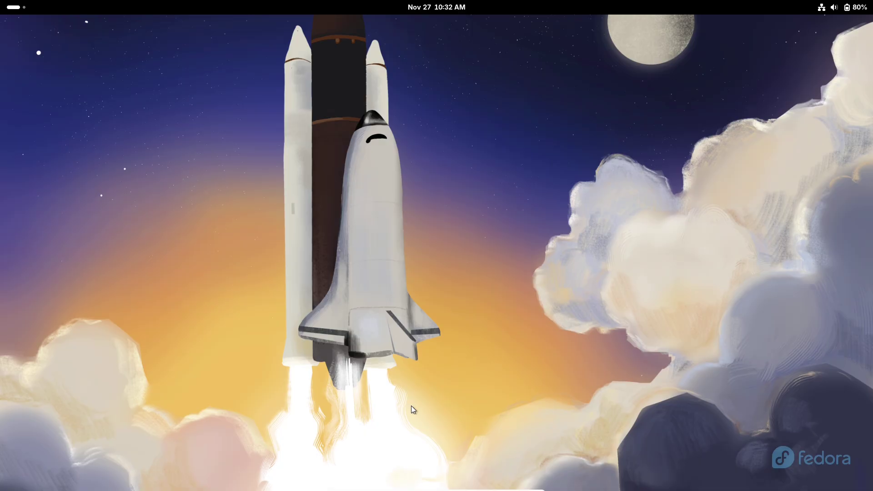
Open Camera, Weather and Contacts on the first workspace.
click(18, 10)
click(517, 455)
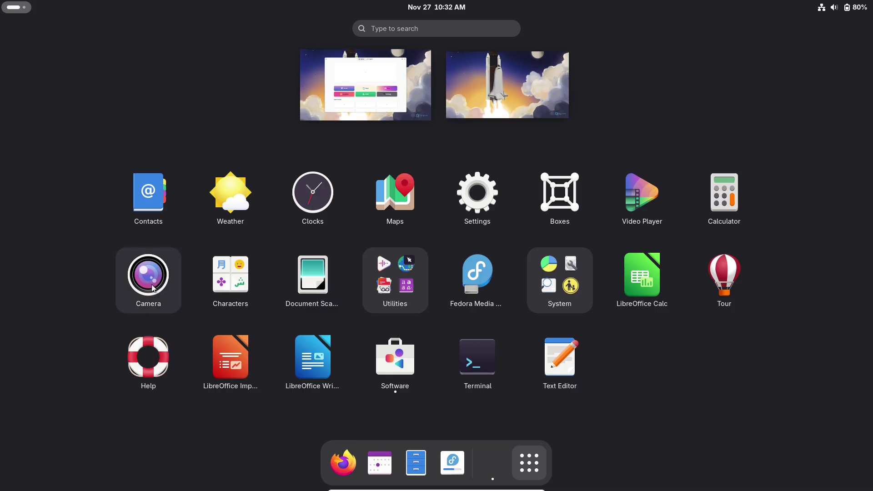
drag(148, 275, 371, 104)
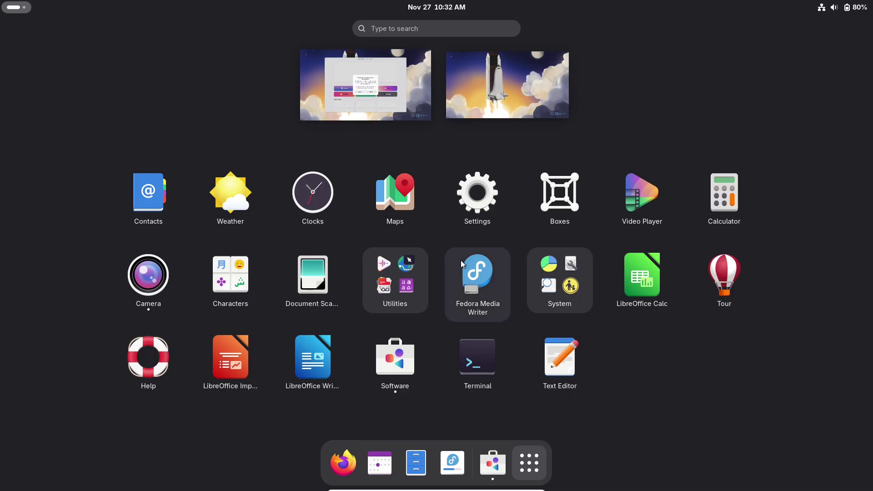
drag(231, 213, 383, 62)
drag(148, 191, 347, 82)
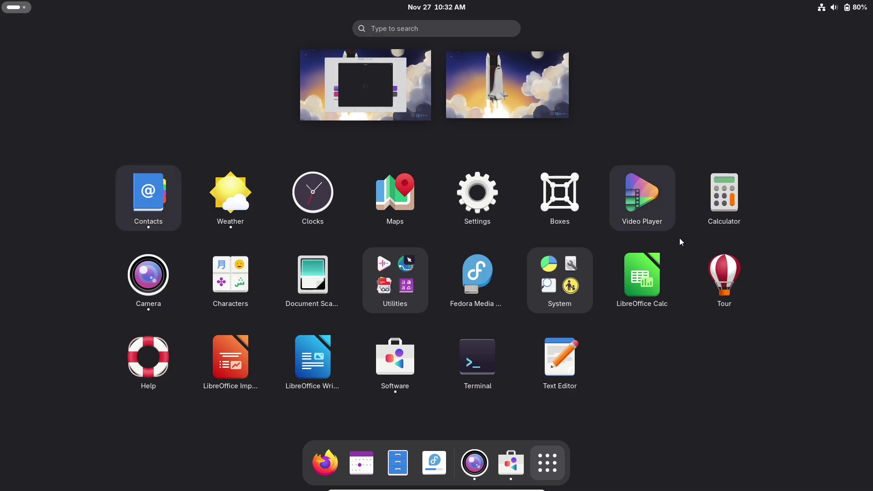
Move System Monitor out of the System folder and open it on workspace 1.
click(570, 302)
drag(506, 278, 577, 207)
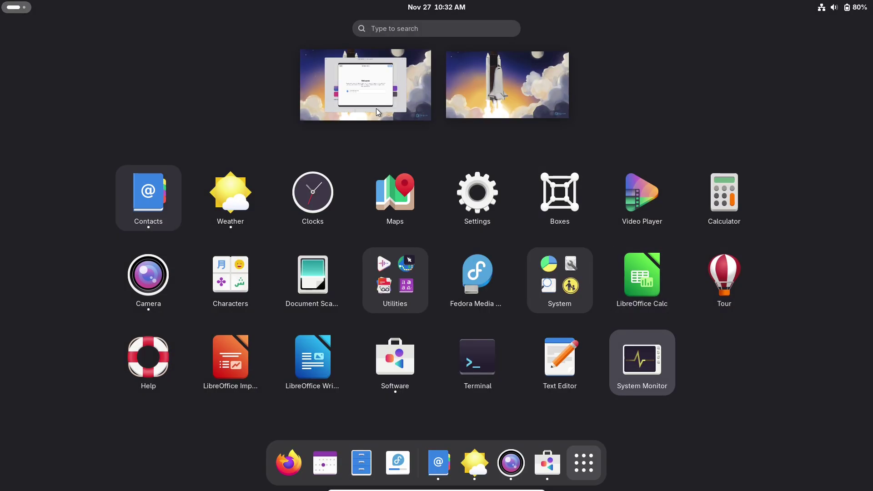
drag(643, 359, 396, 113)
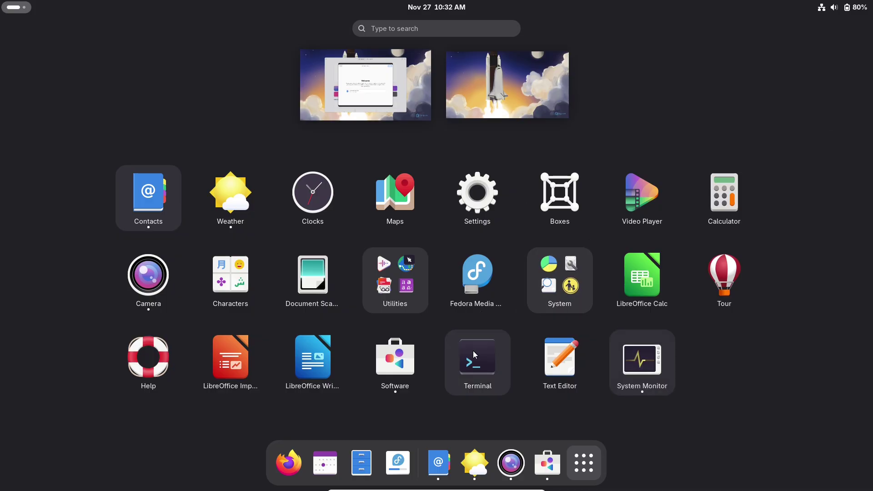
Open Boxes on the first workspace and enable third-party repositories in Software.
click(420, 293)
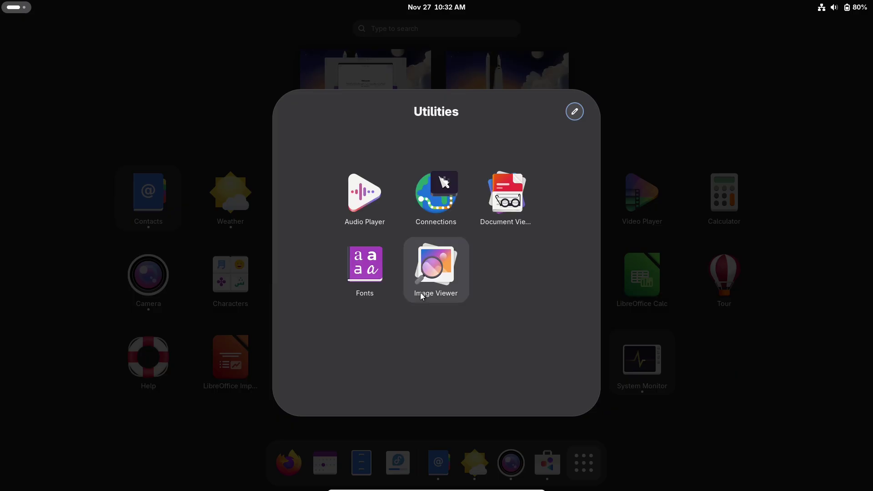
click(680, 295)
drag(559, 193, 404, 108)
click(404, 109)
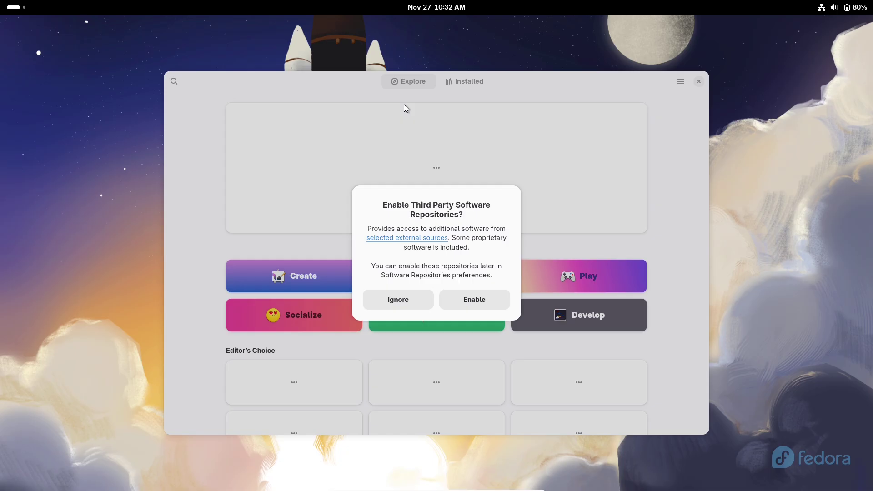
click(470, 300)
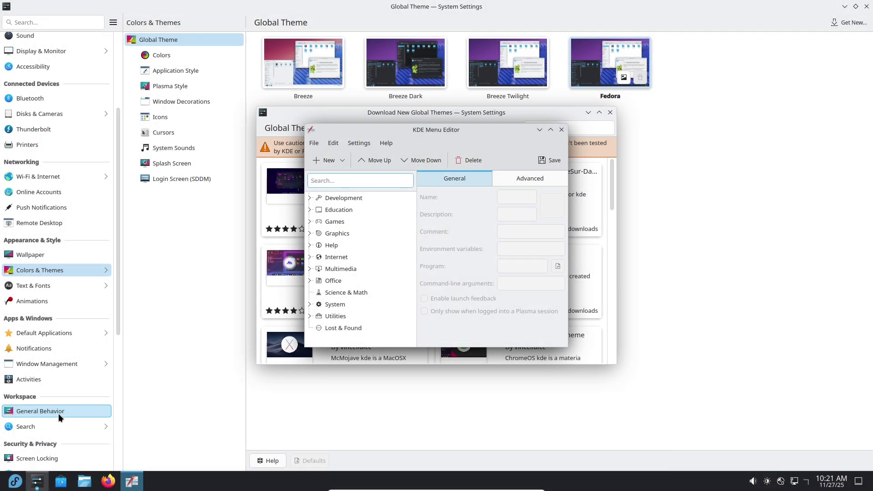
Open the Application Launcher settings and show alternative launcher widgets.
right_click(15, 481)
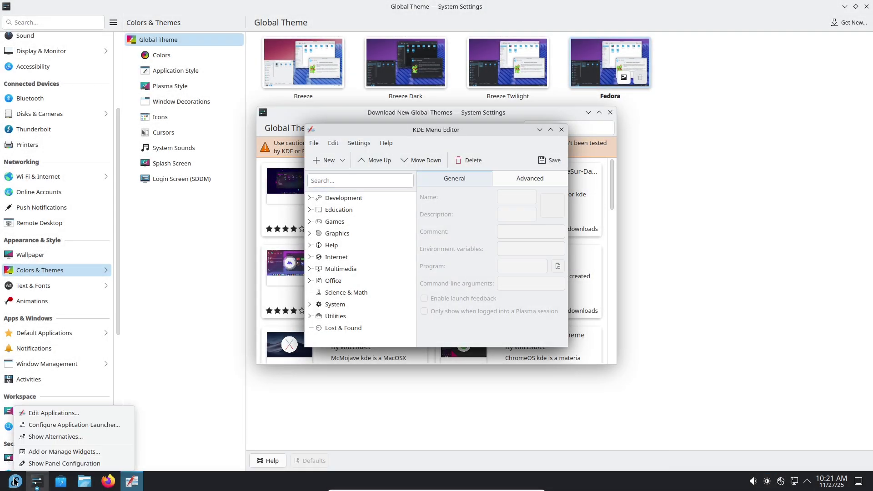
click(46, 425)
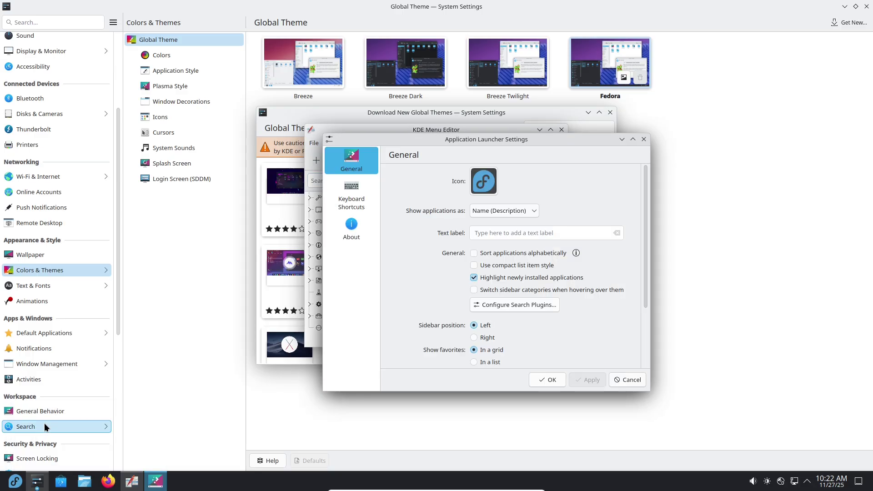
right_click(19, 485)
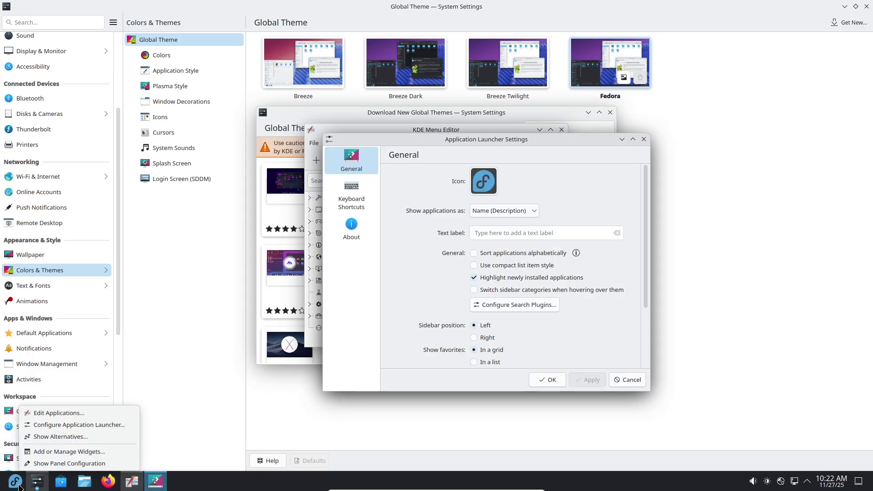
click(40, 437)
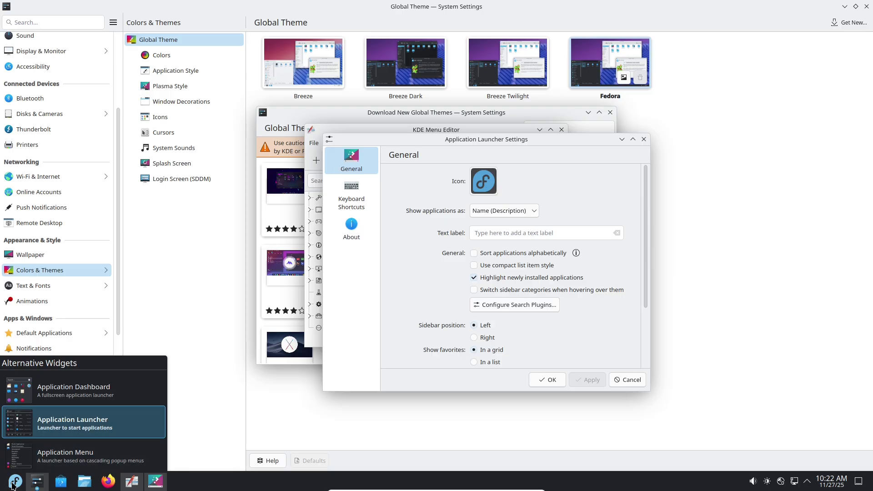
Reveal the desktop and enter edit mode with the Widgets list showing.
right_click(12, 486)
click(36, 454)
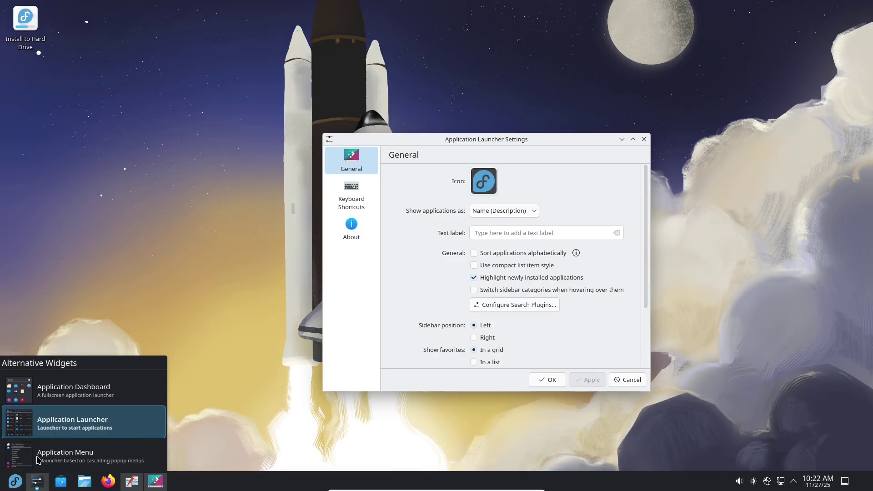
click(40, 457)
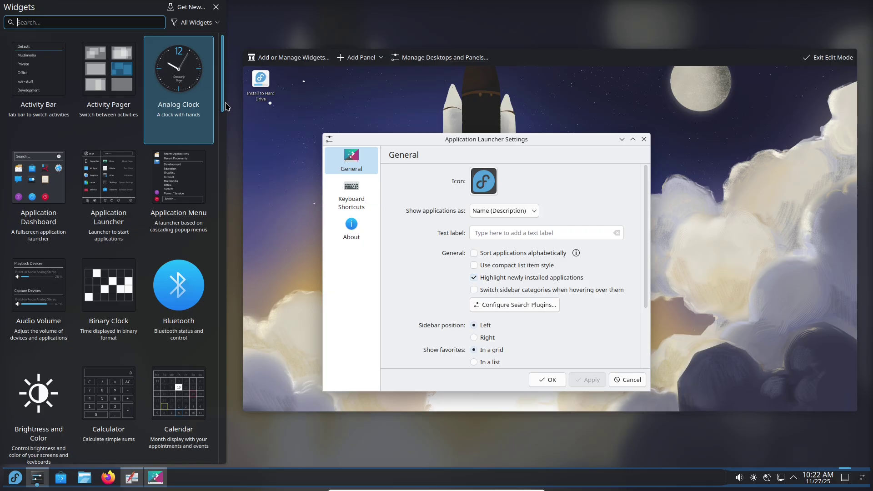
Scroll the widget list, view the Add Panel types, and check Manage Desktops and Panels.
scroll(225, 125, down, 3)
scroll(225, 175, down, 15)
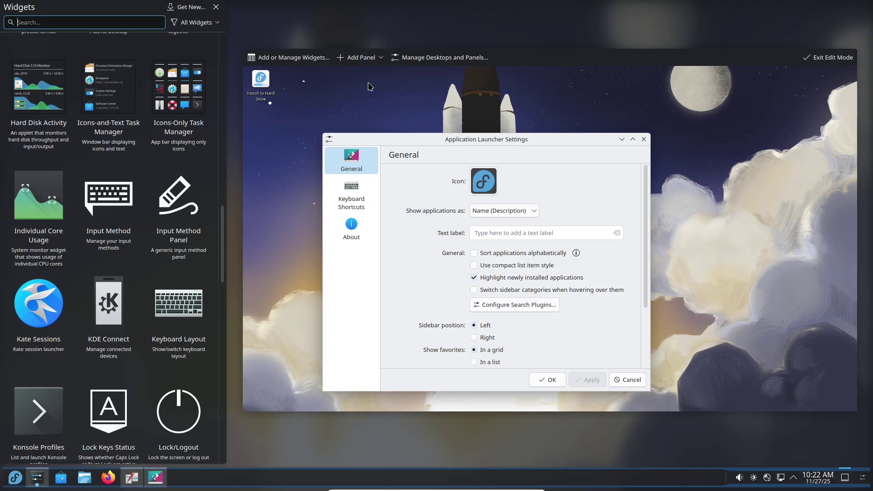
click(382, 59)
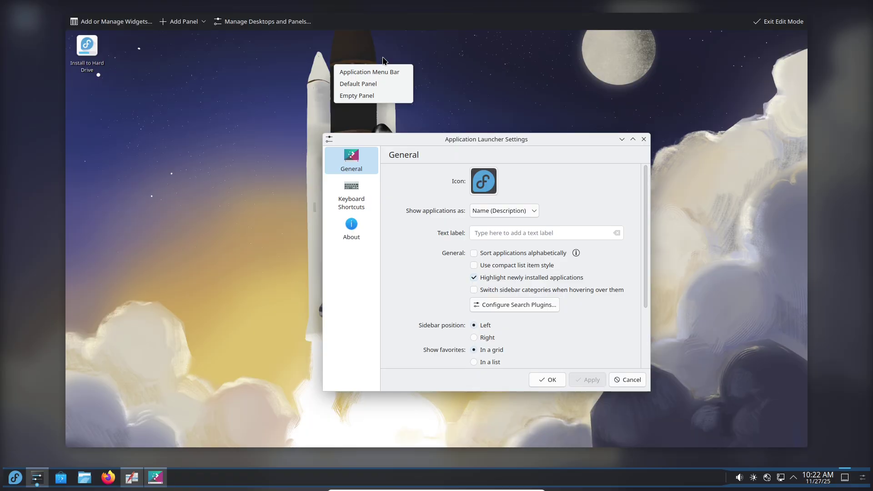
click(306, 25)
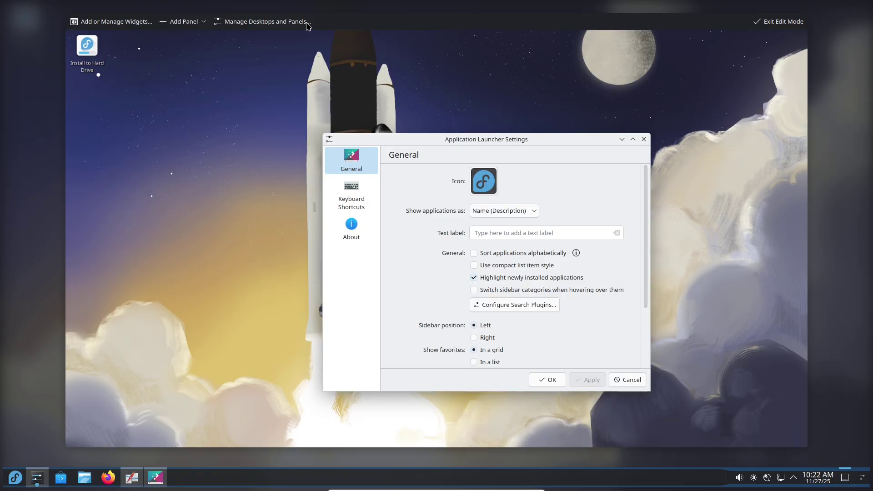
click(299, 22)
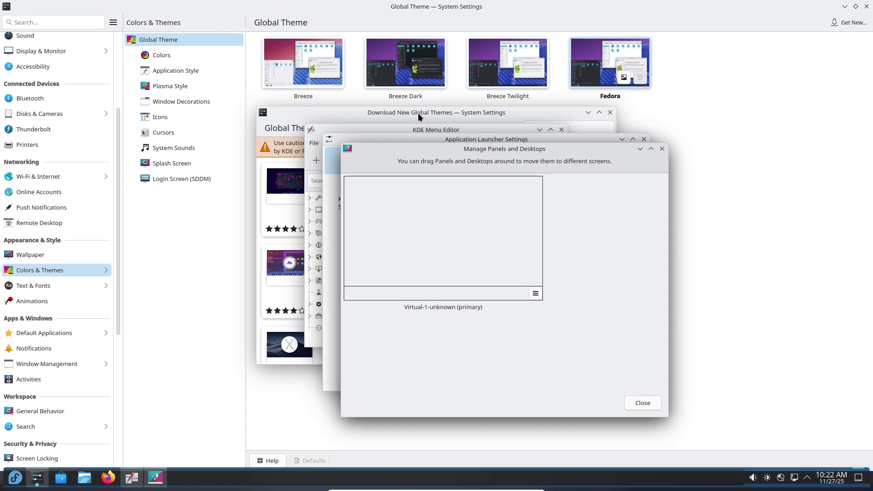
click(664, 150)
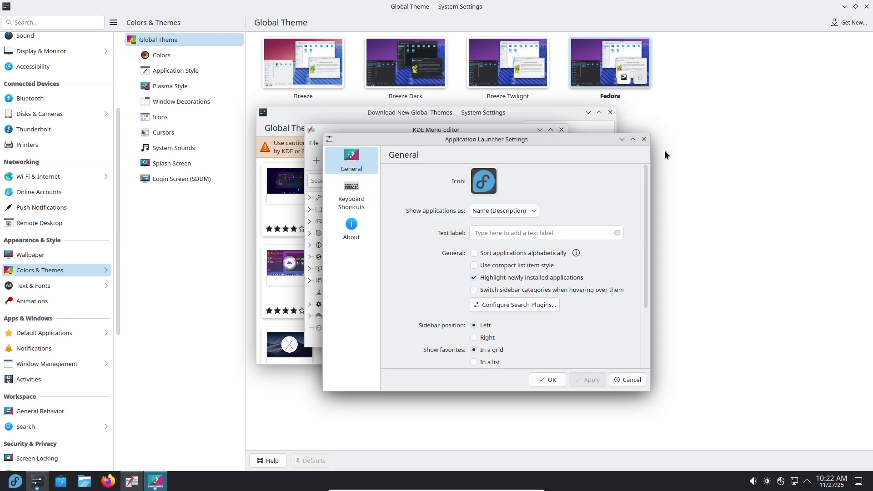
Close Application Launcher Settings, KDE Menu Editor and Download New Global Themes.
click(642, 140)
click(562, 129)
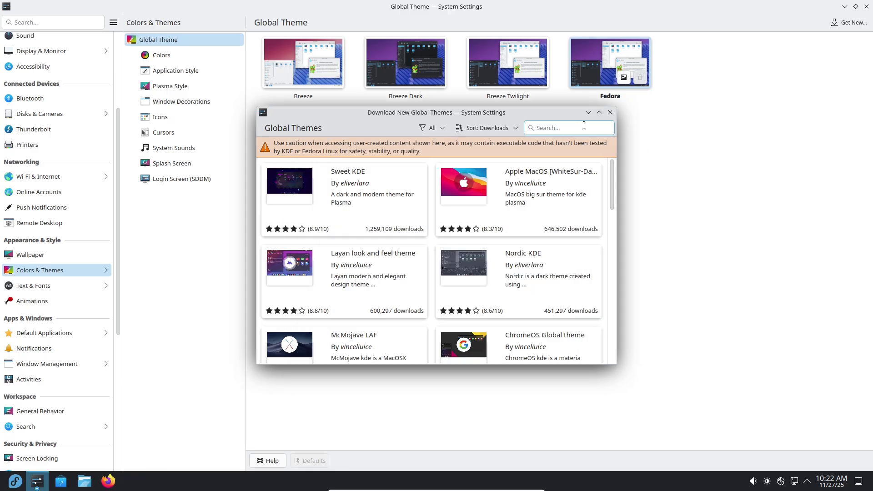
click(608, 112)
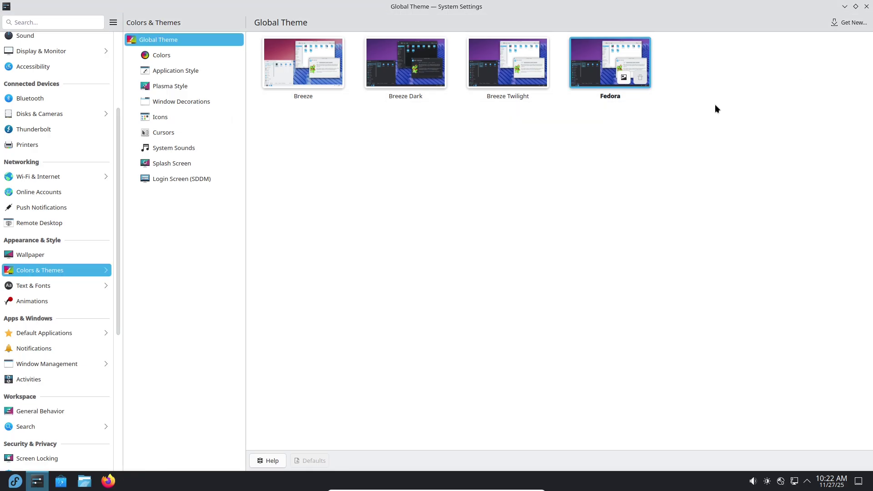
Close System Settings, open a terminal from the desktop menu, then pick another desktop menu entry.
click(867, 7)
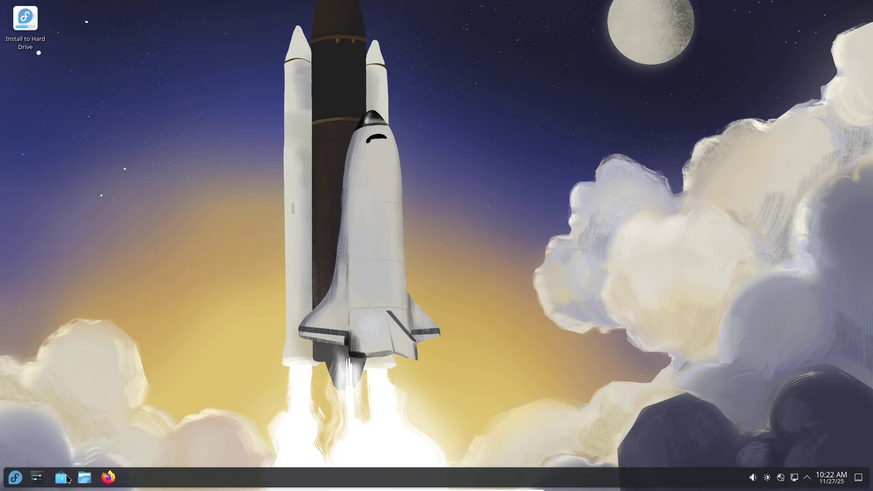
right_click(535, 227)
click(552, 284)
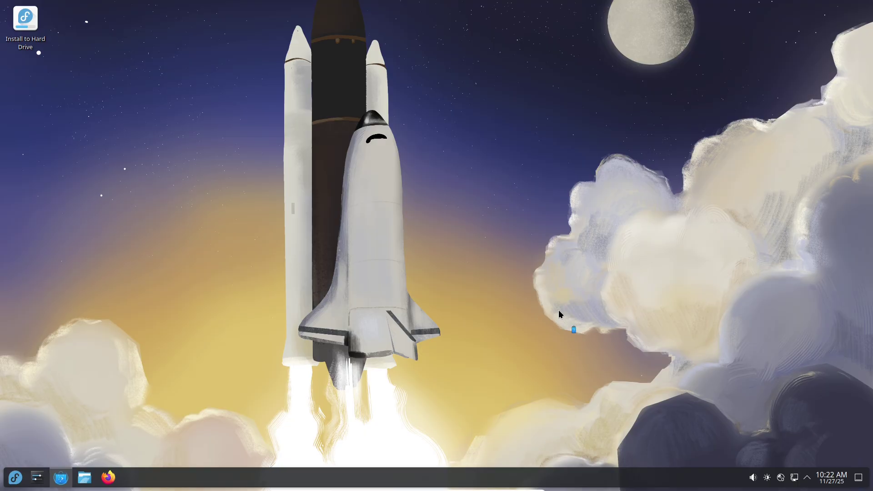
right_click(469, 178)
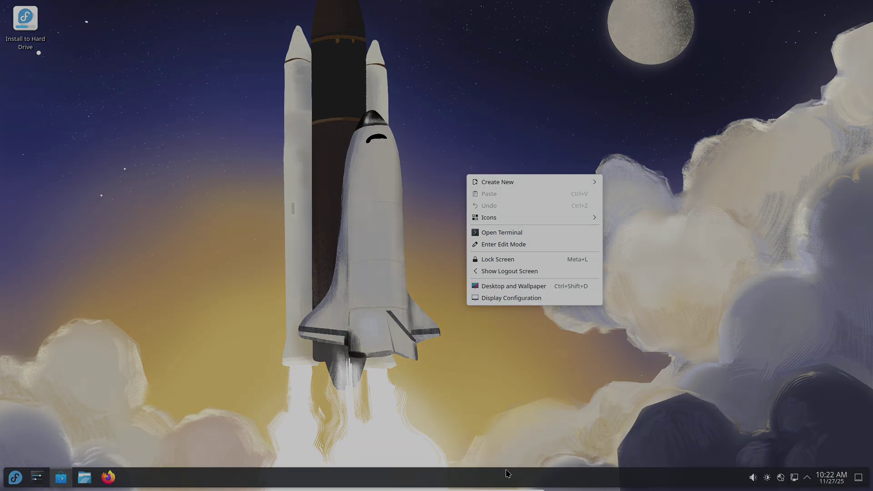
click(511, 298)
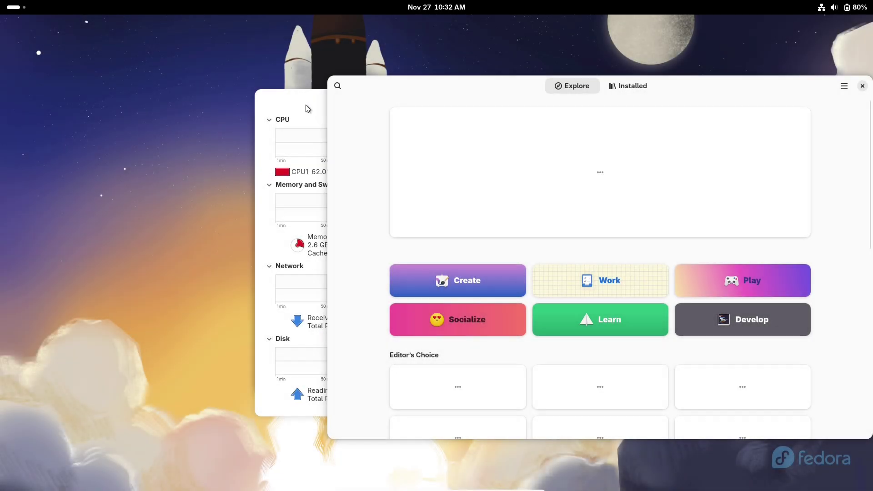
View System Monitor's File Systems tab and its About dialog (version 49.1), then close it.
click(306, 106)
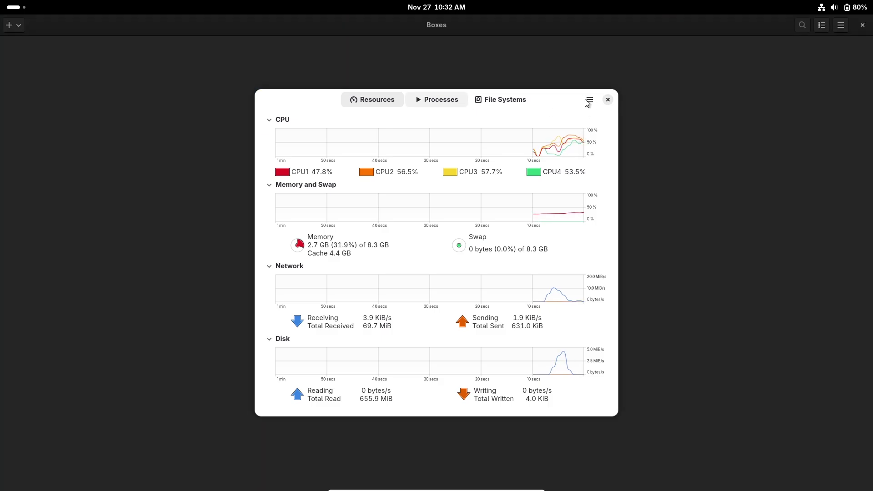
key(alt+3)
click(590, 99)
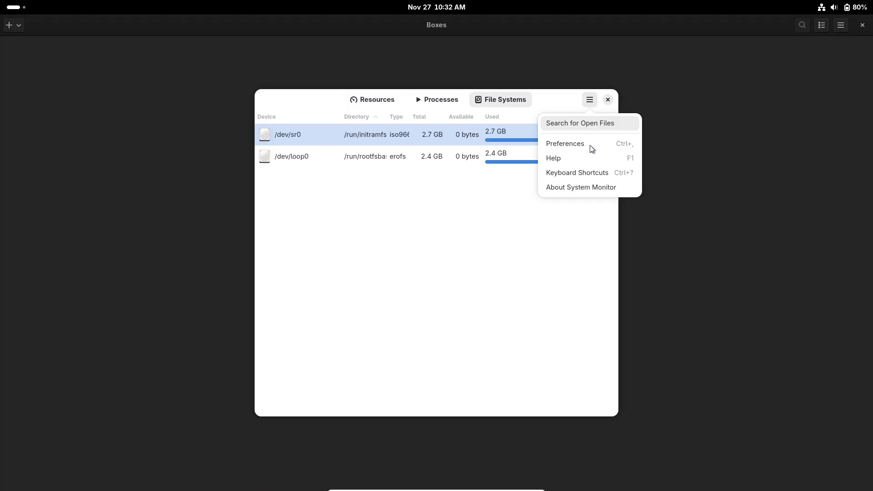
click(577, 184)
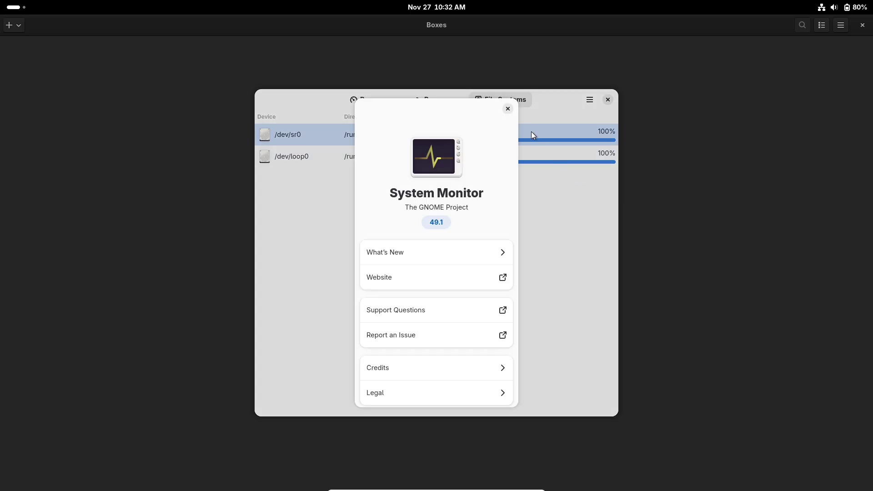
click(508, 110)
Close System Monitor and the Boxes tutorial, check the Boxes 49.0-stable version, then quit Boxes.
click(608, 100)
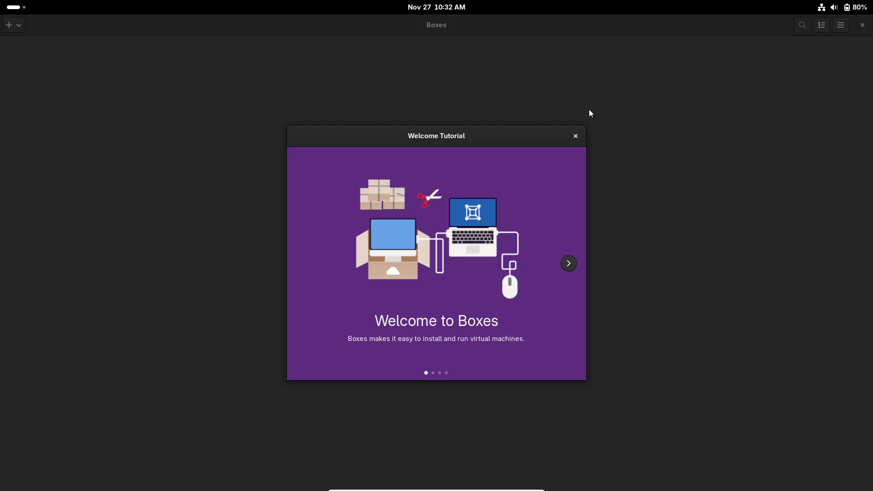
click(576, 136)
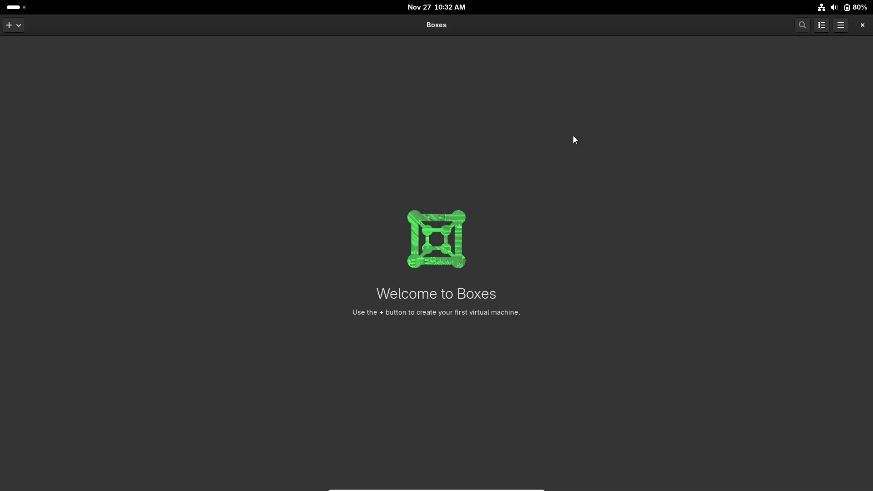
click(837, 28)
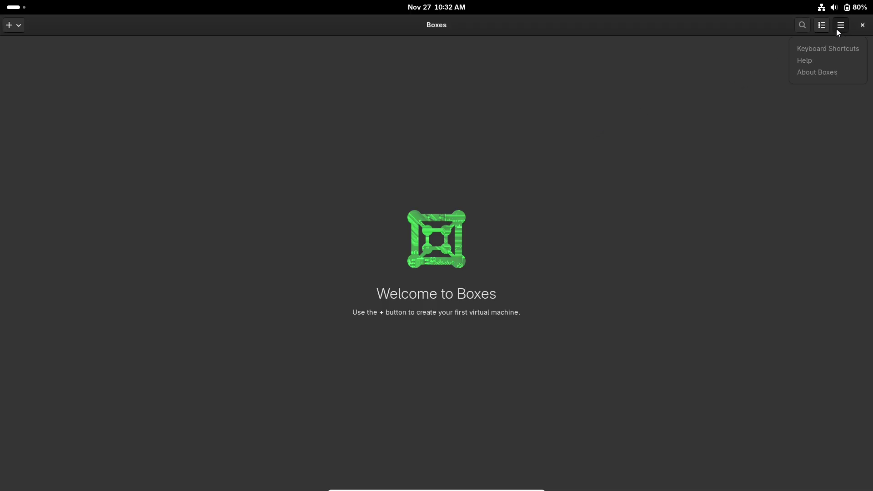
click(796, 77)
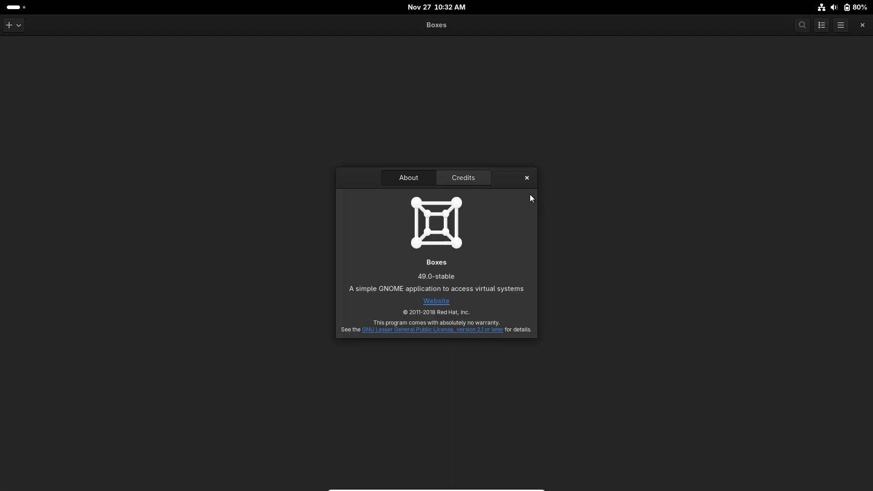
click(528, 178)
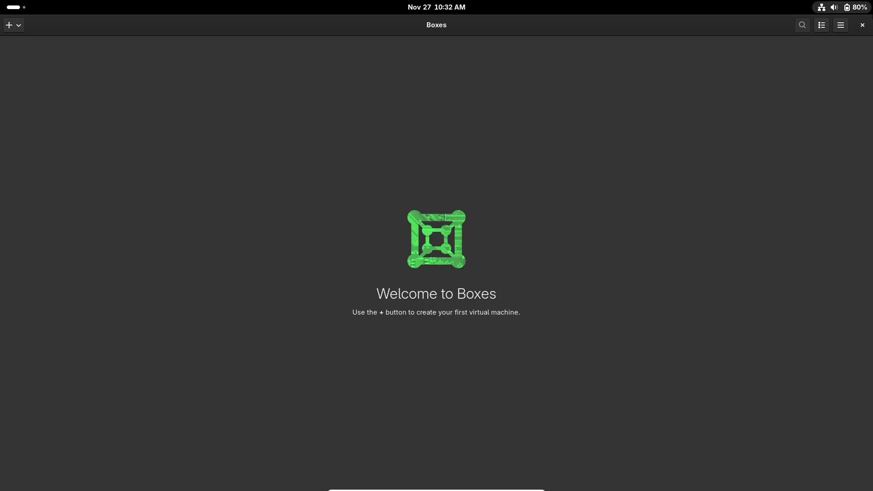
click(863, 25)
Finish Contacts setup with Local Address Book as the main address book.
click(299, 204)
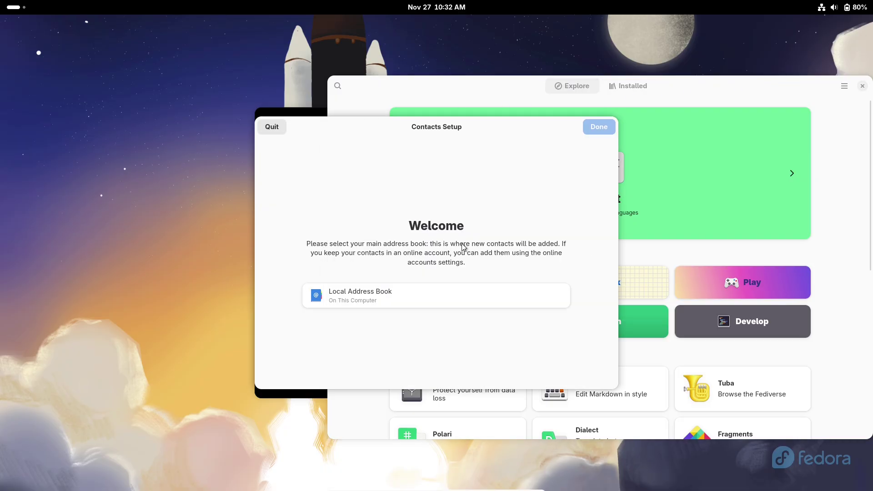
click(477, 287)
click(594, 130)
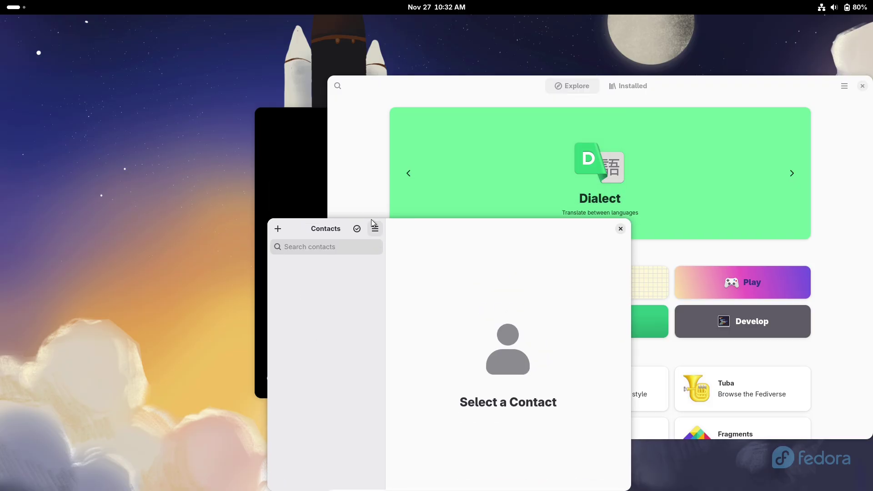
Check the Contacts 49.0 version details, then close Contacts.
click(375, 230)
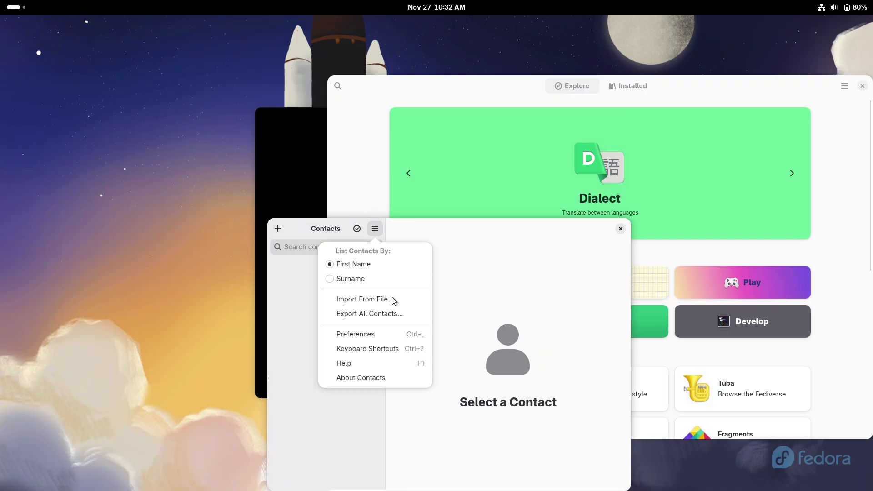
click(386, 372)
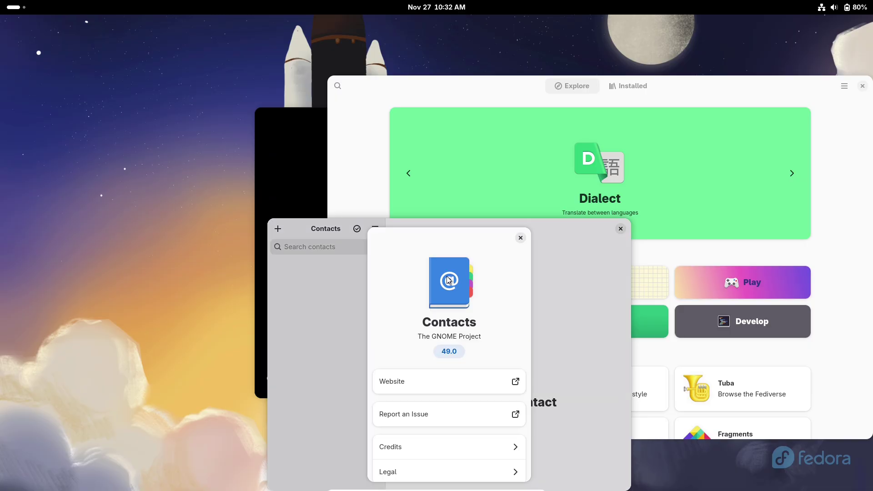
click(521, 239)
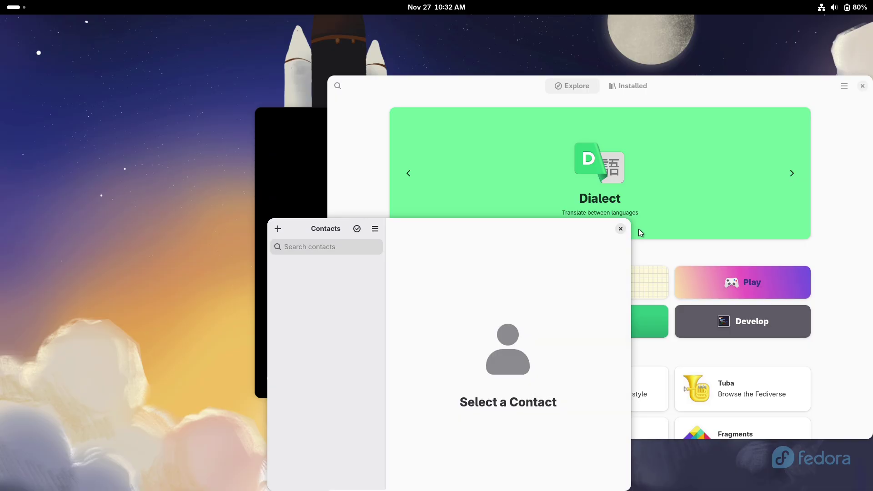
click(621, 228)
Answer Camera's access prompt, check its 49.9 version details, and close Camera.
click(307, 132)
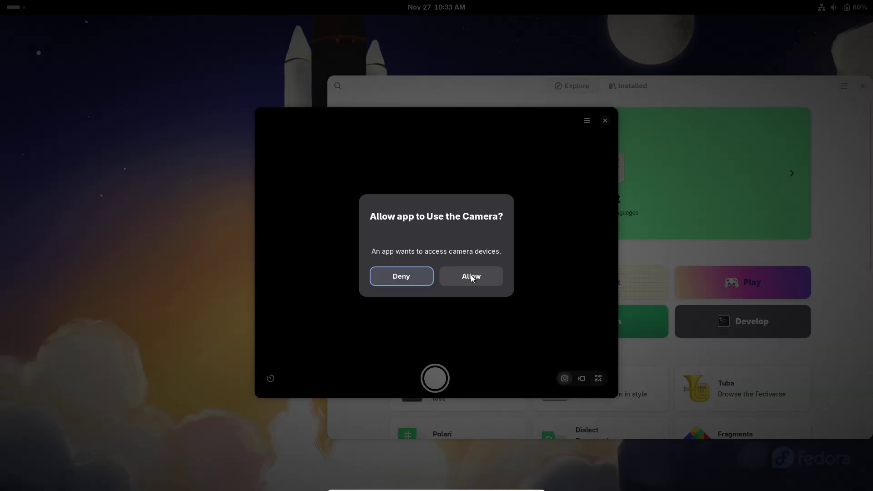
click(421, 279)
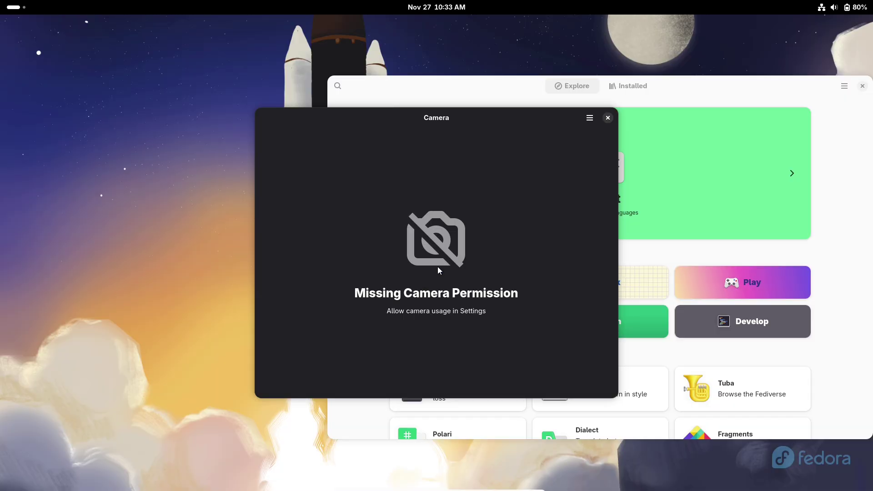
click(587, 121)
click(581, 173)
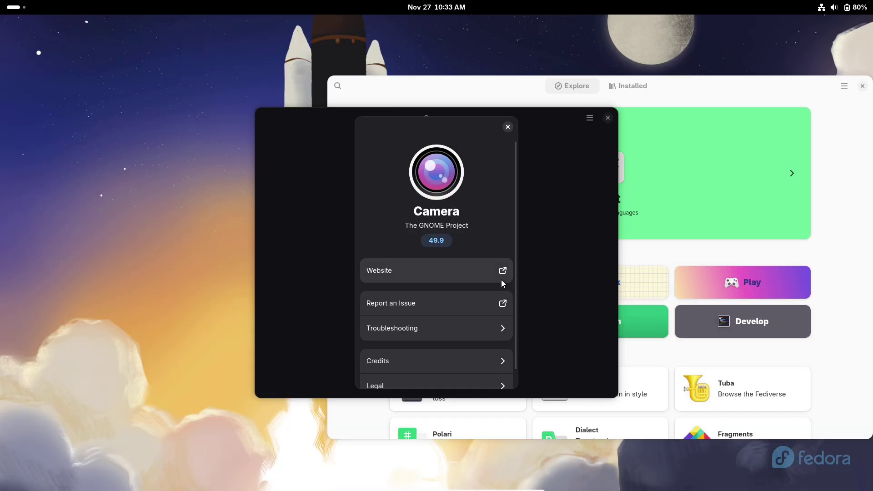
click(508, 127)
click(608, 118)
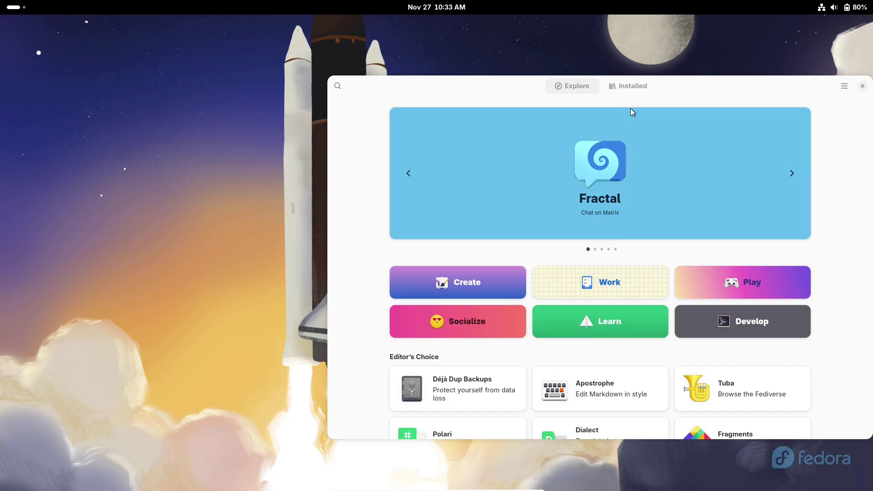
Maximize GNOME Software and scroll through its Installed apps list.
double_click(681, 83)
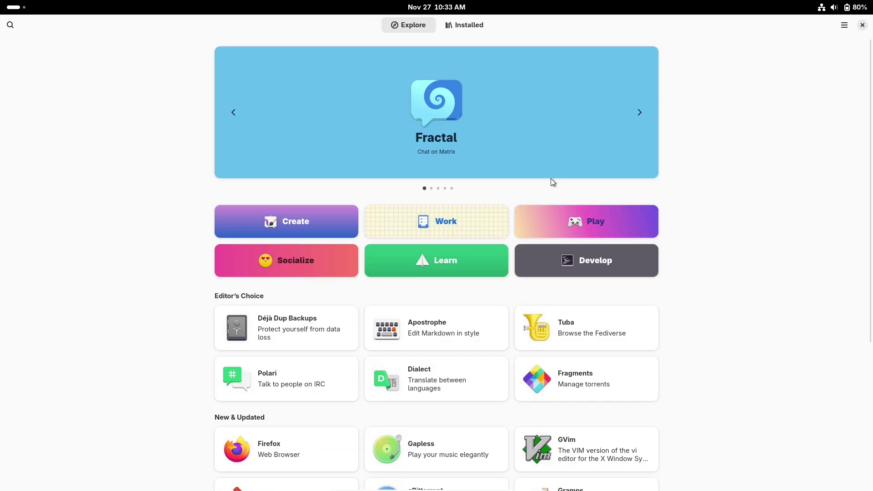
click(462, 28)
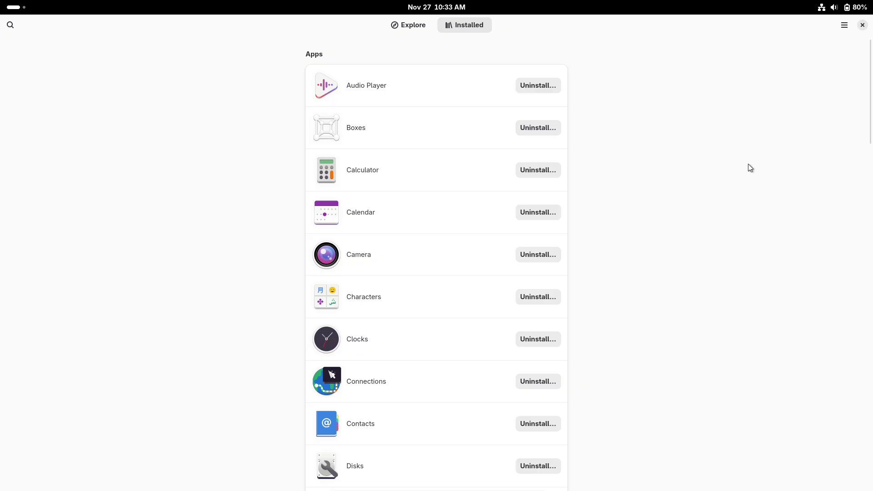
scroll(848, 247, down, 10)
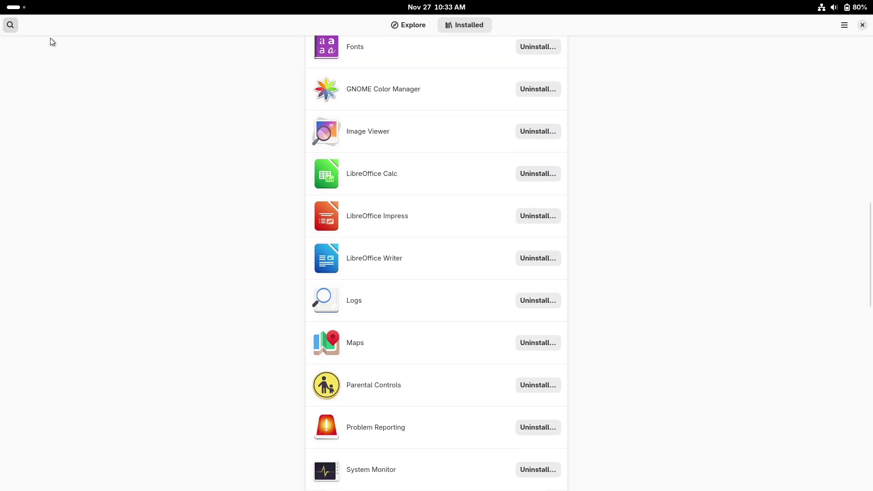
Search the store for Tweaks and open the GNOME Tweaks details page.
key(ctrl+f)
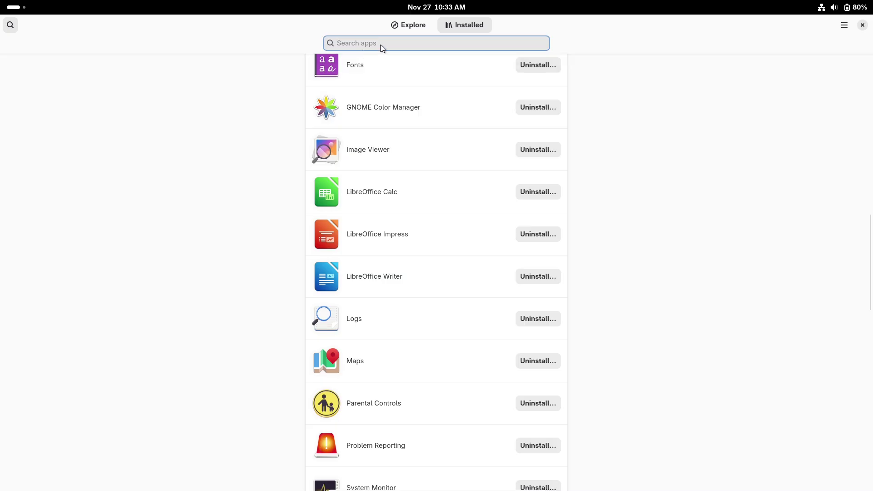
text(tweak)
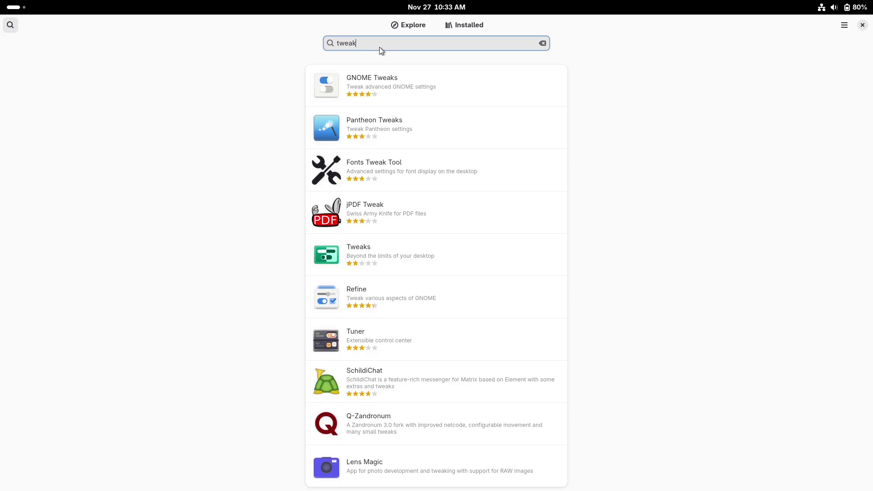
click(402, 82)
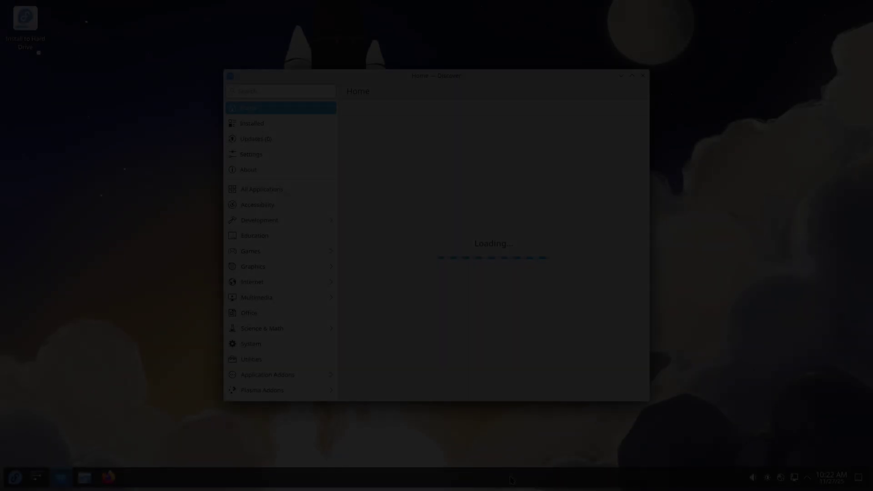
Peek at the panel's add-items options, then view Discover's Installed and About (6.4.5) pages and close it.
right_click(524, 477)
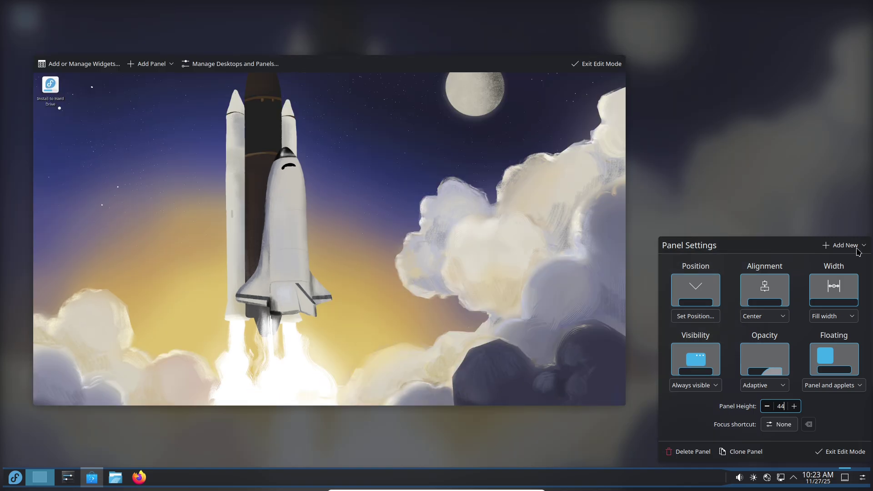
click(863, 249)
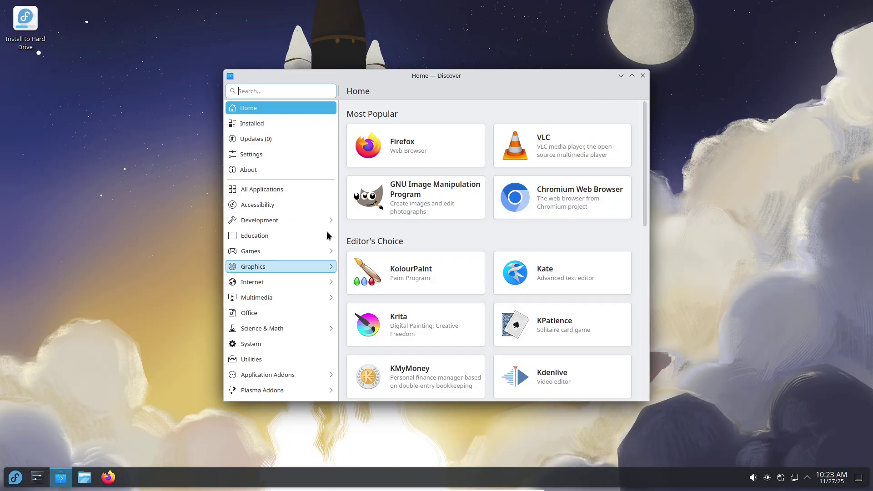
click(321, 123)
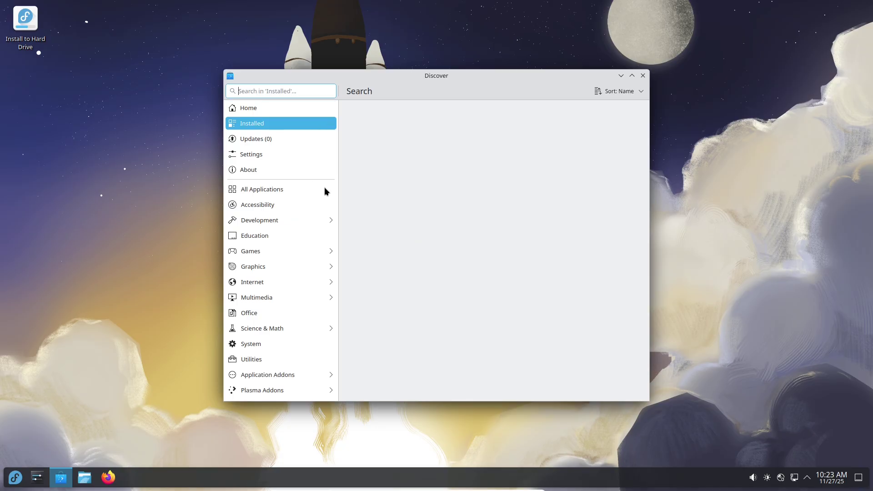
click(327, 172)
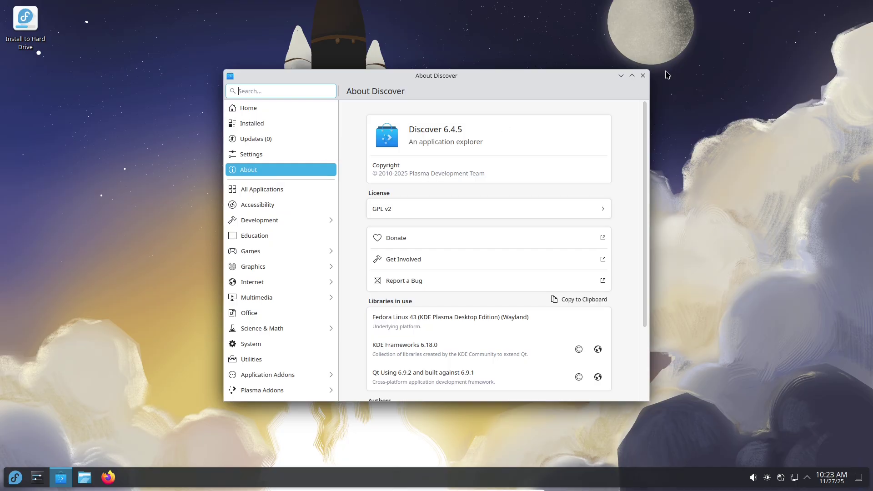
click(643, 75)
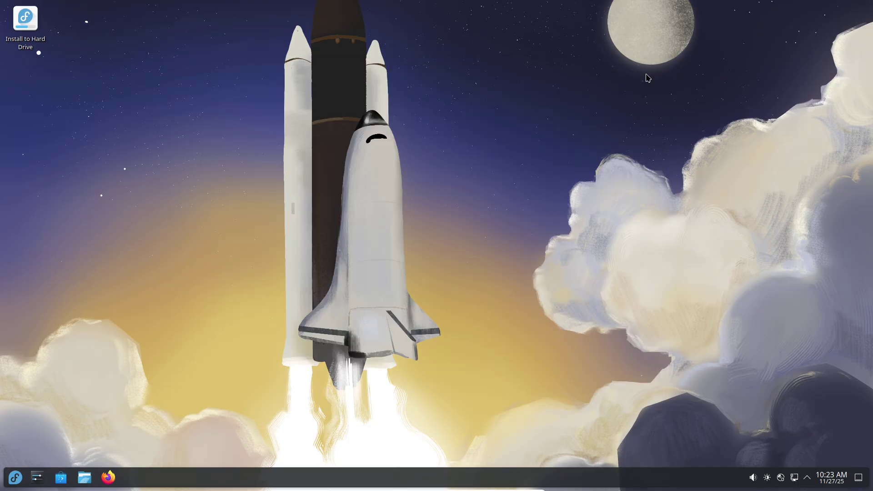
Open the Plasma application launcher and browse its Games, Help and Internet categories.
click(16, 479)
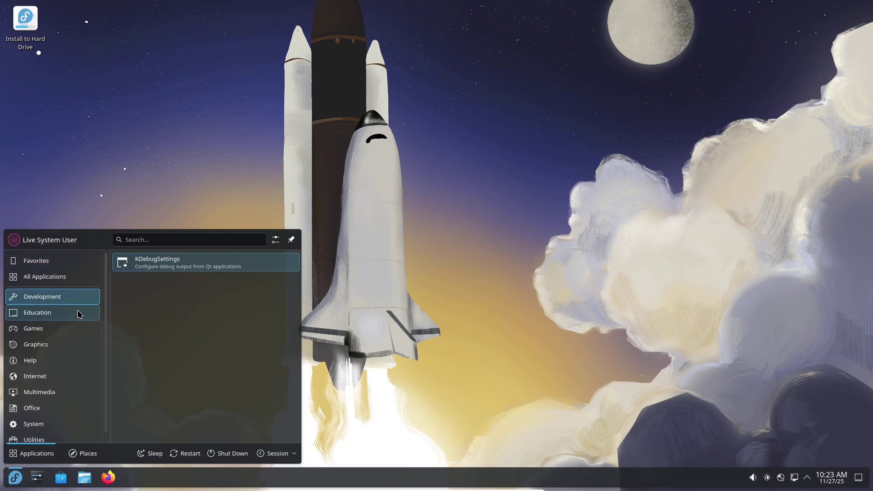
mouse_move(80, 315)
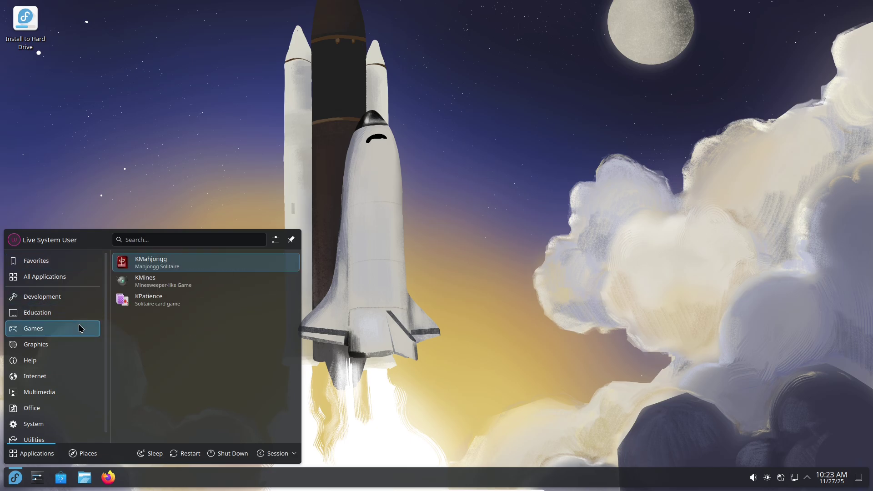
mouse_move(83, 343)
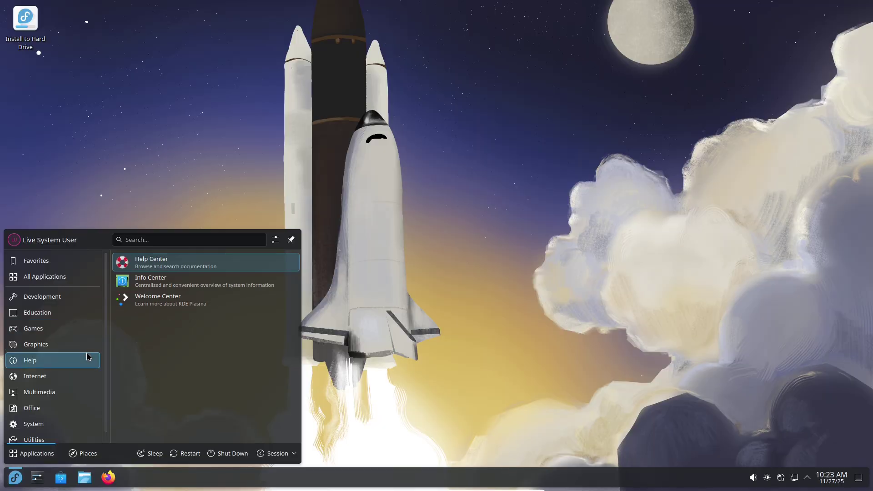
mouse_move(87, 374)
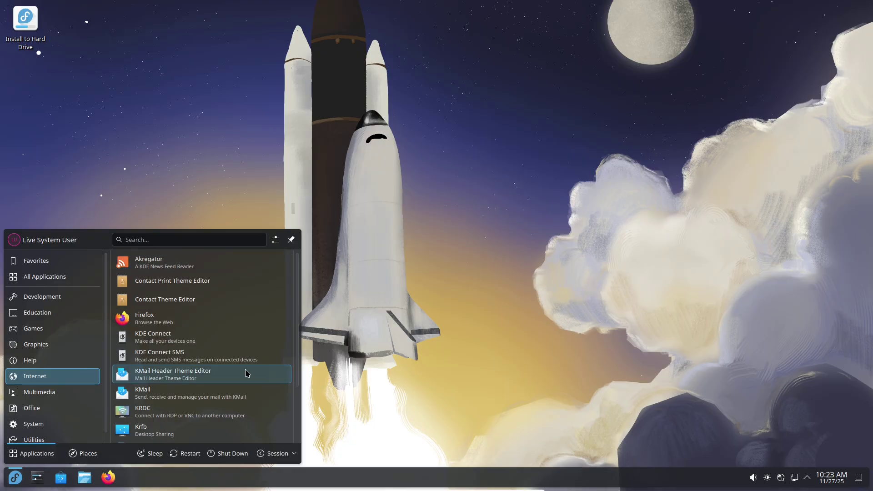
scroll(293, 382, down, 3)
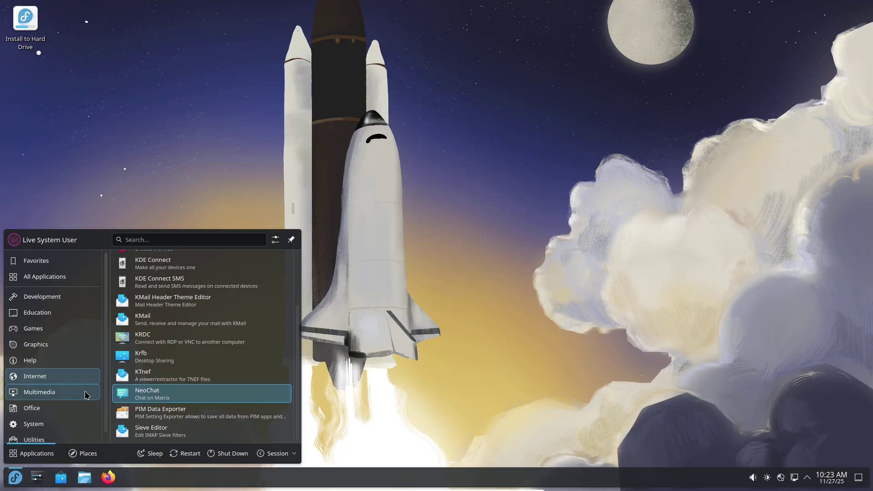
mouse_move(87, 393)
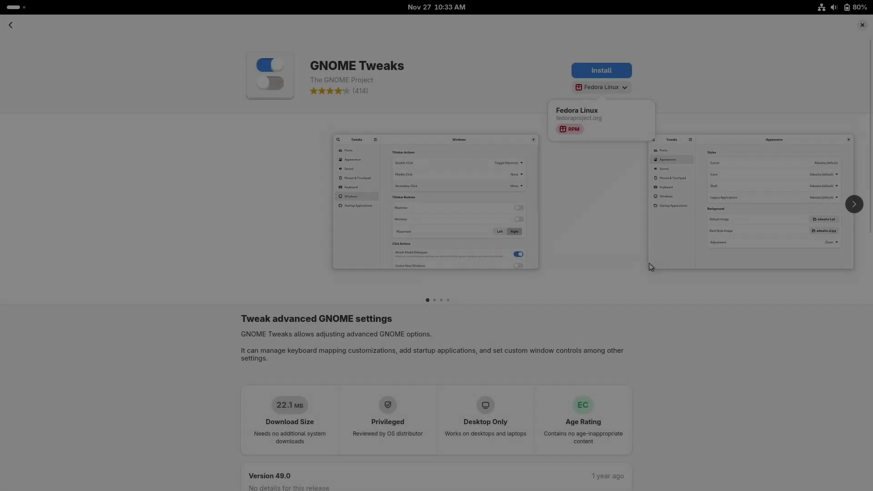
Dismiss the app source choices, page to the last GNOME Tweaks screenshot, and close Software.
click(451, 227)
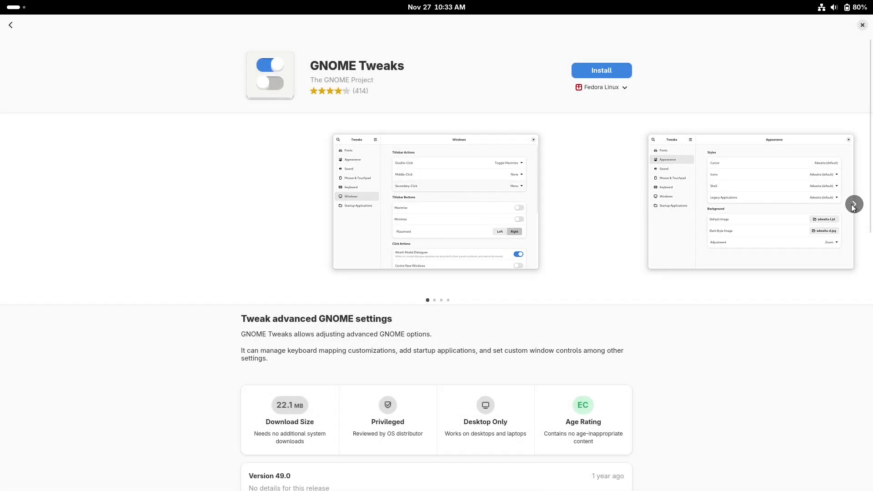
click(853, 207)
click(854, 207)
click(854, 207)
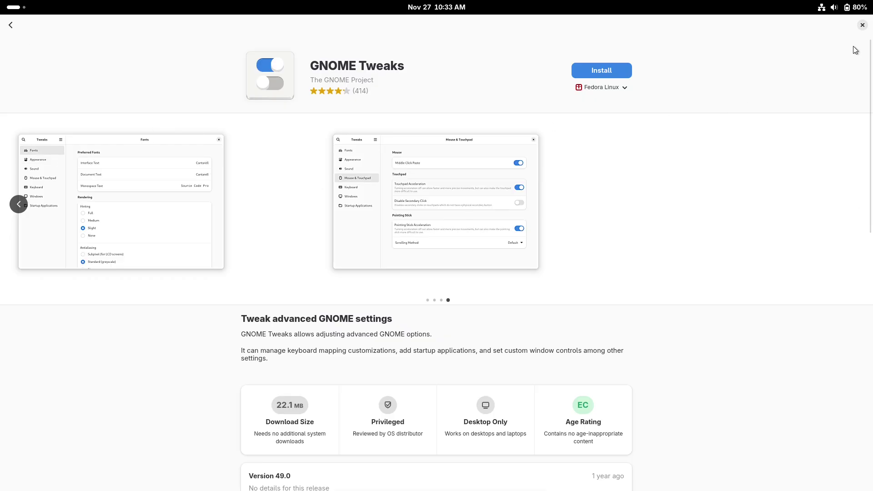
click(863, 25)
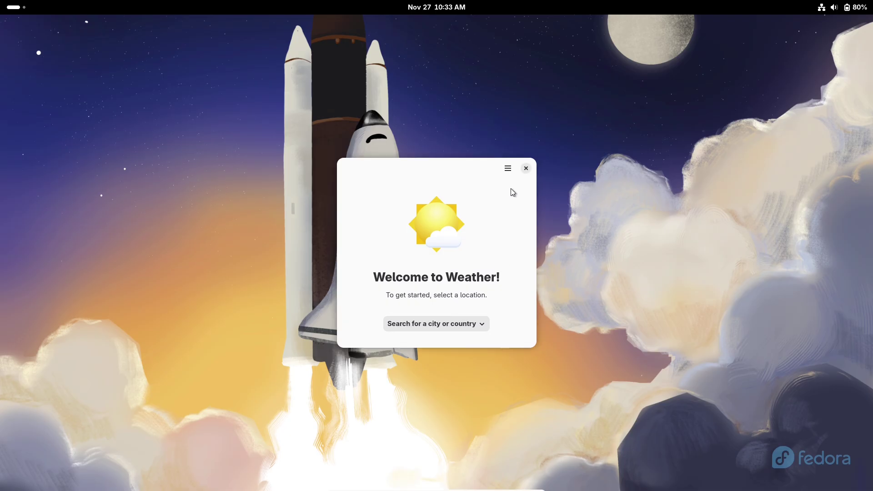
Close the Weather welcome window and launch Firefox from the dash.
click(526, 168)
click(26, 11)
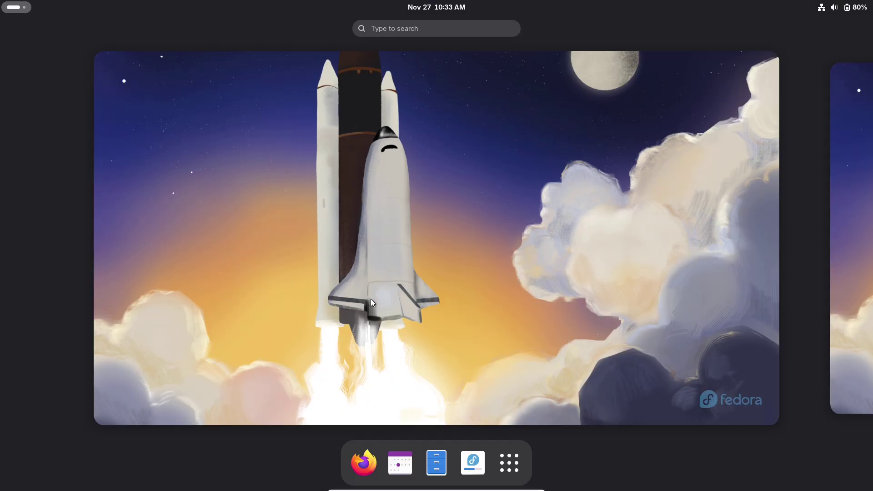
click(364, 462)
click(429, 230)
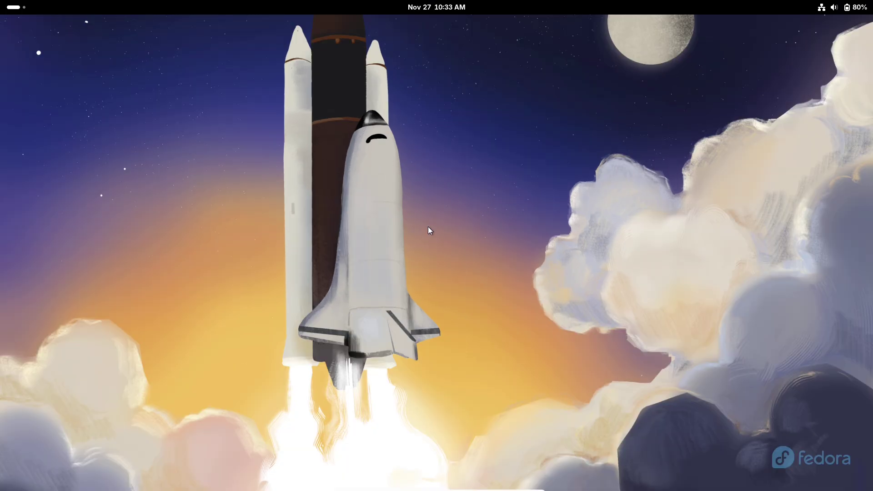
Move Audio Player out of Utilities to the app grid's end and launch it on the first workspace.
click(20, 12)
click(510, 462)
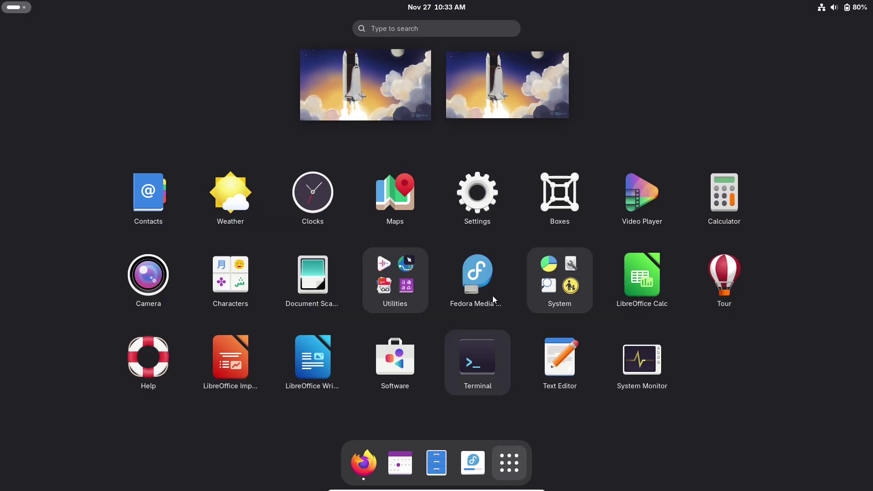
click(385, 297)
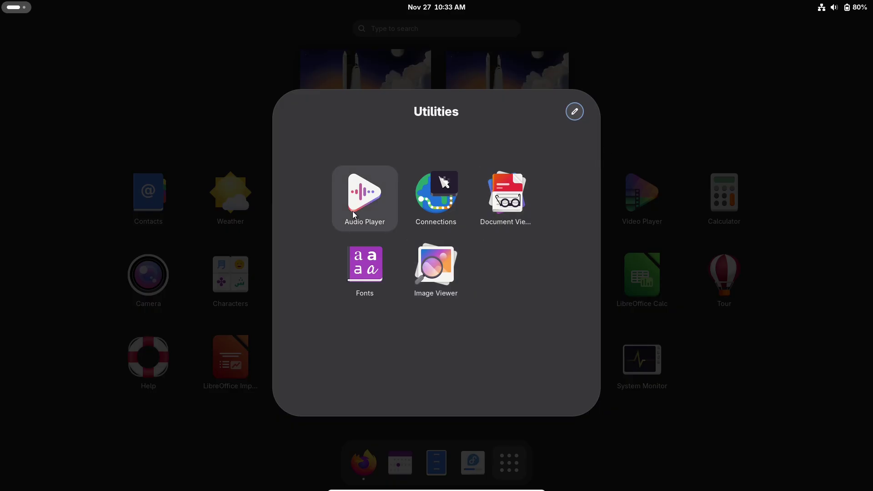
drag(355, 214, 400, 69)
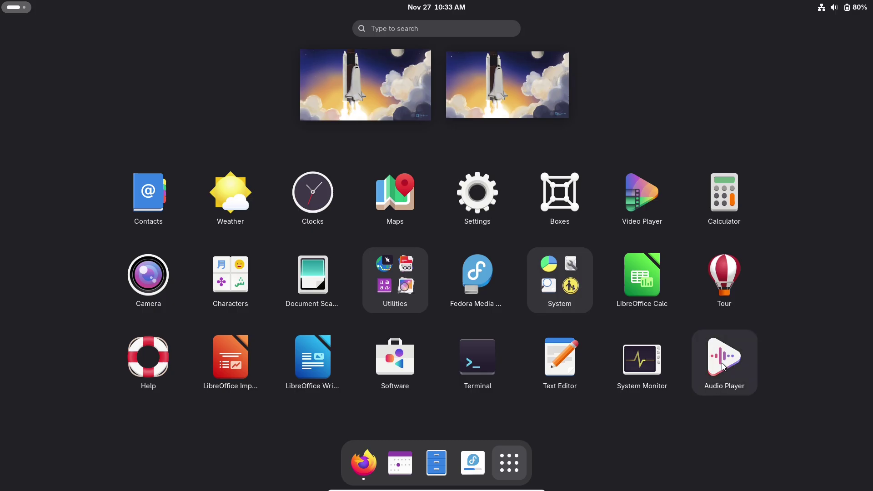
drag(723, 366, 389, 101)
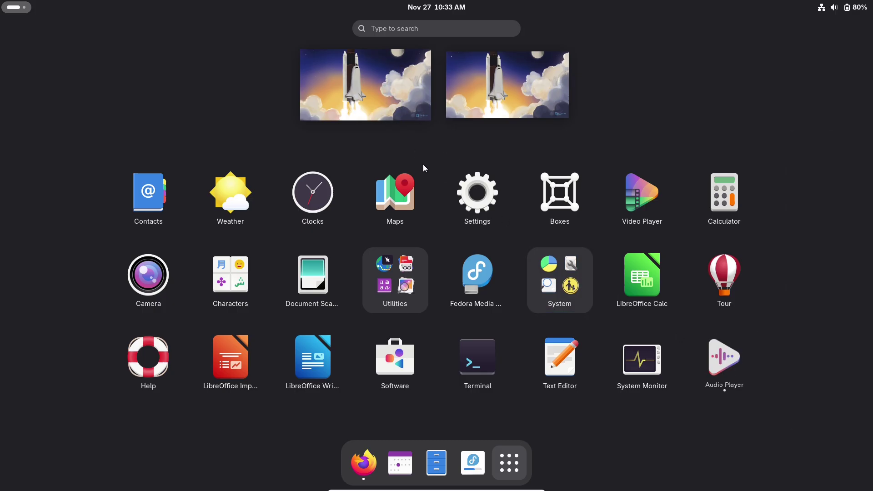
click(375, 85)
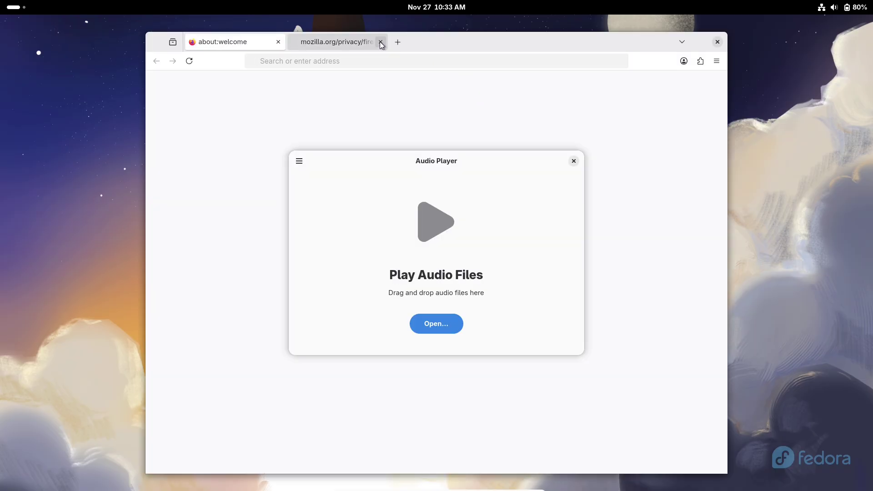
Close Firefox's mozilla.org tab and bring Audio Player to the front.
click(382, 43)
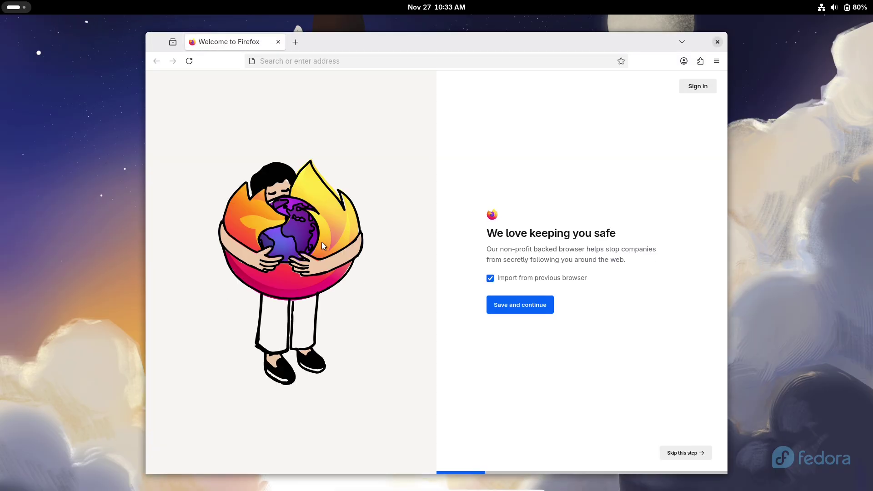
key(super)
click(542, 273)
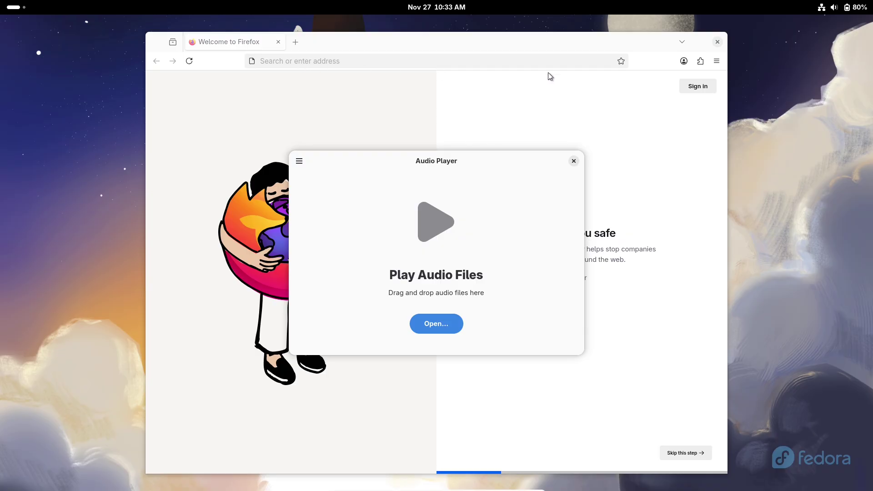
Check Audio Player's 49.0 version details, close the player, and focus Firefox's address bar.
click(299, 161)
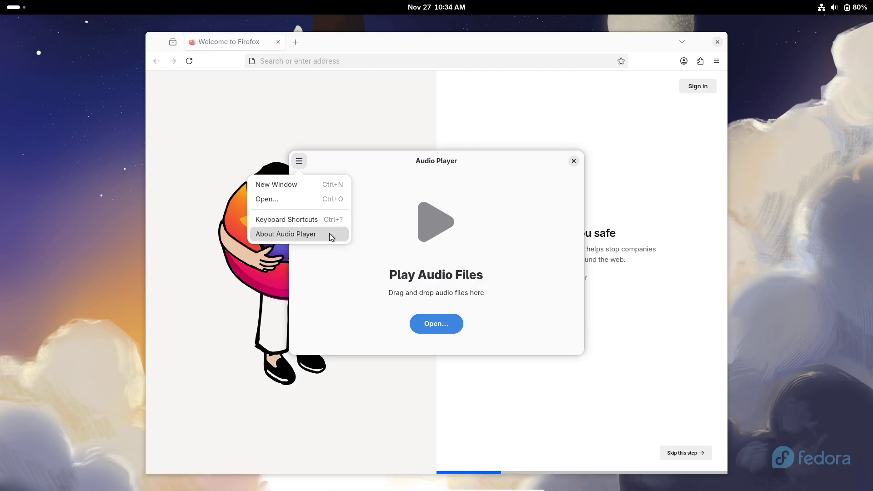
click(329, 234)
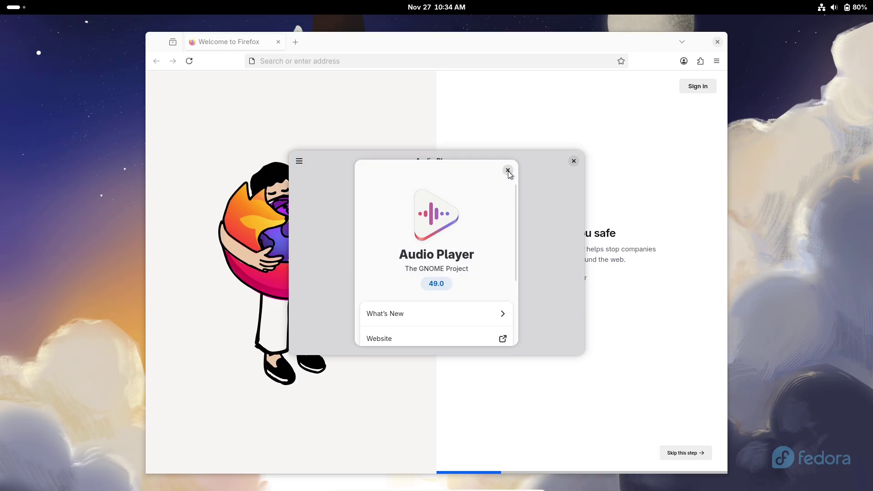
click(508, 171)
click(574, 161)
click(426, 62)
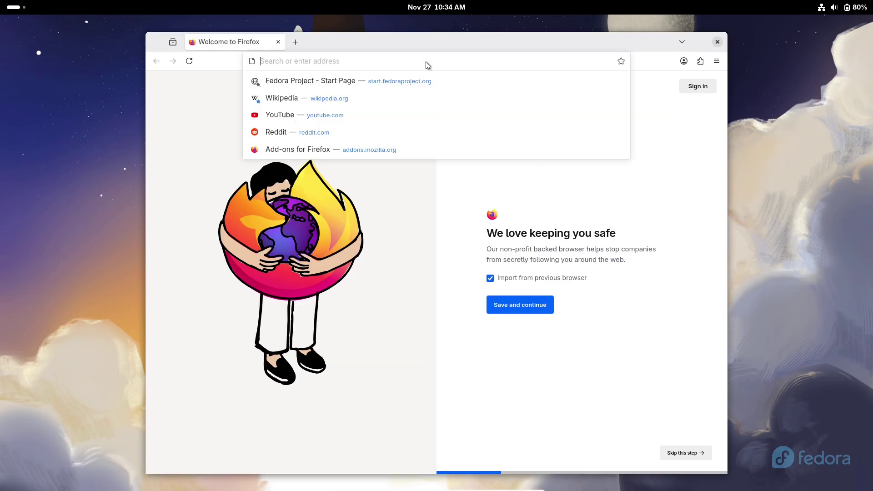
Search Google for 'gnome', reject optional cookies, open gnome.org, and maximize Firefox.
text(gnome)
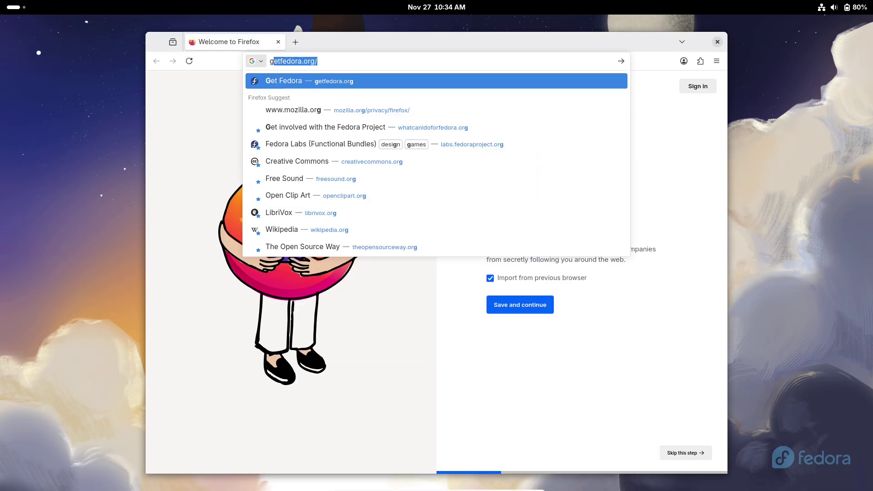
key(Return)
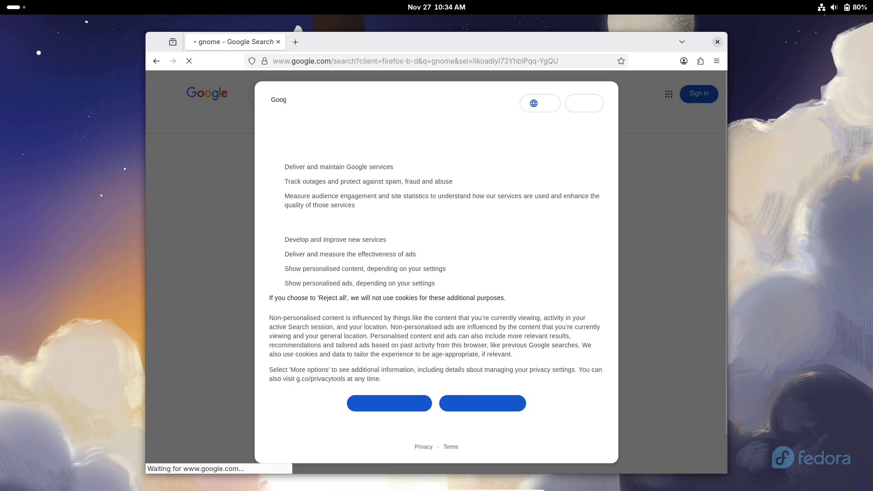
click(390, 403)
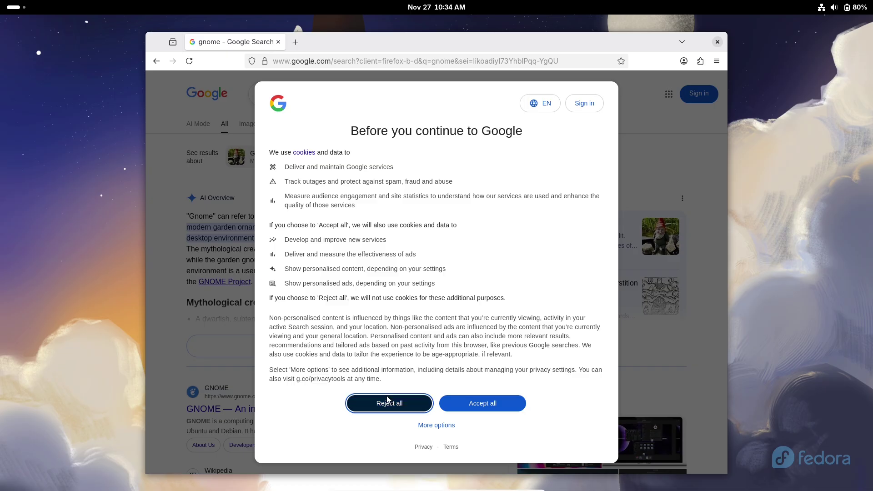
click(285, 411)
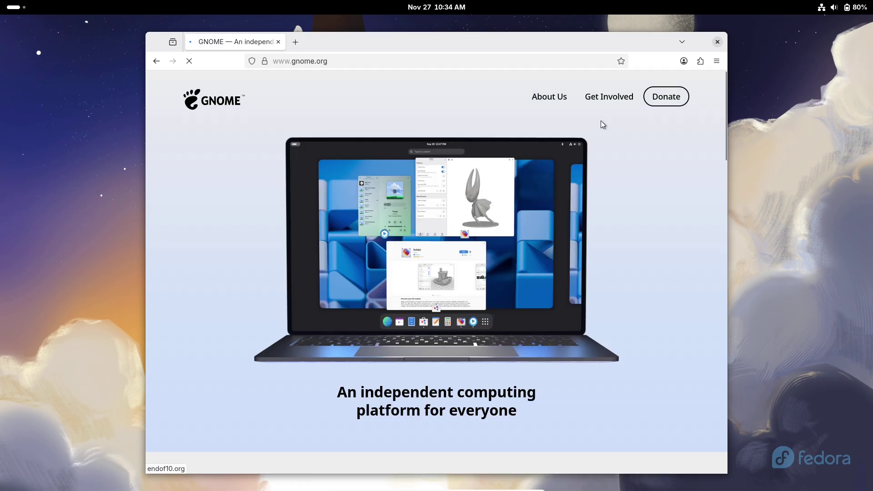
double_click(695, 46)
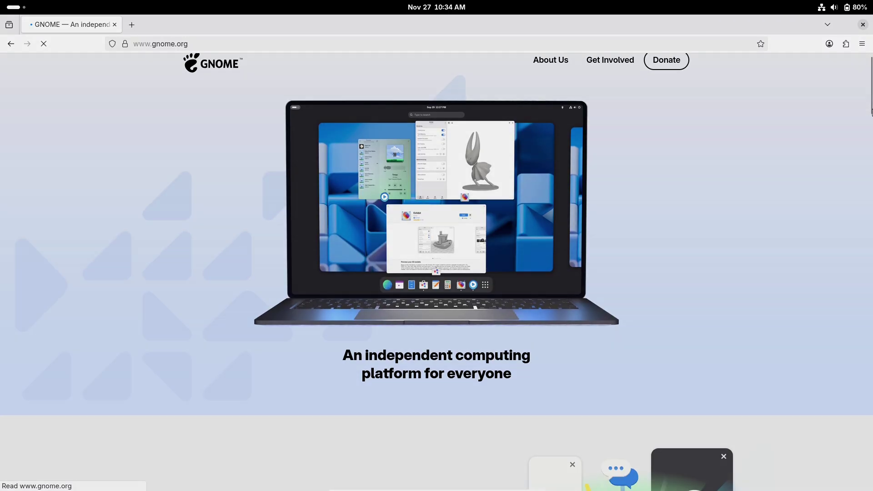
drag(871, 103, 871, 162)
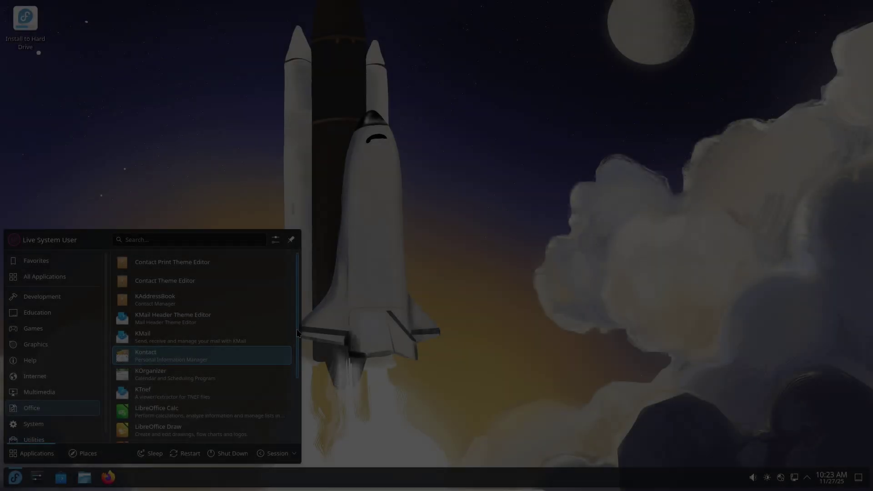
Browse the apps in the launcher's System category.
drag(296, 333, 296, 419)
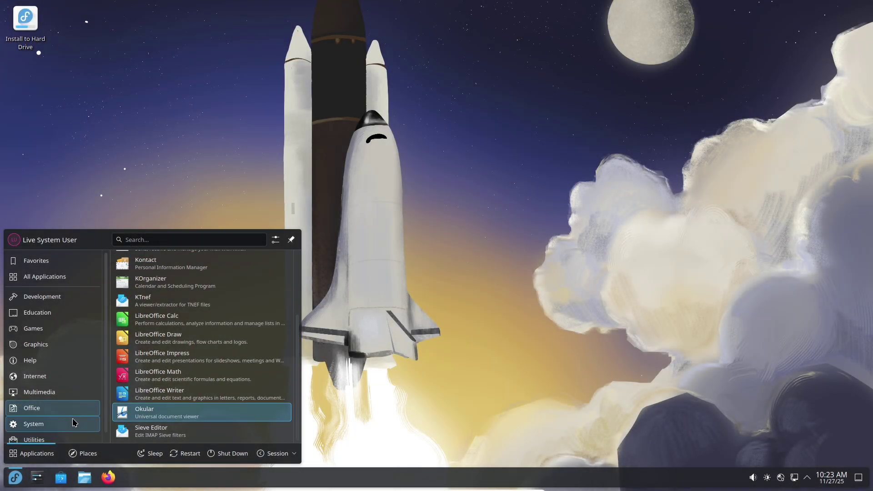
click(74, 423)
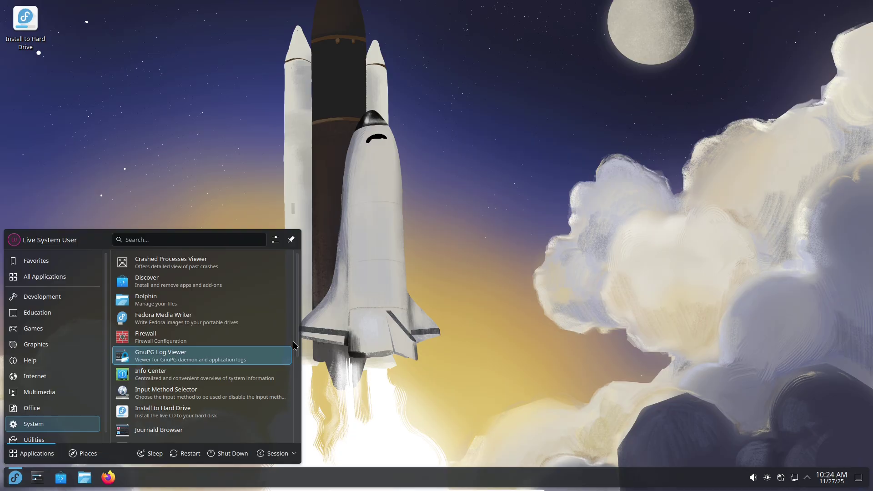
drag(294, 346, 291, 434)
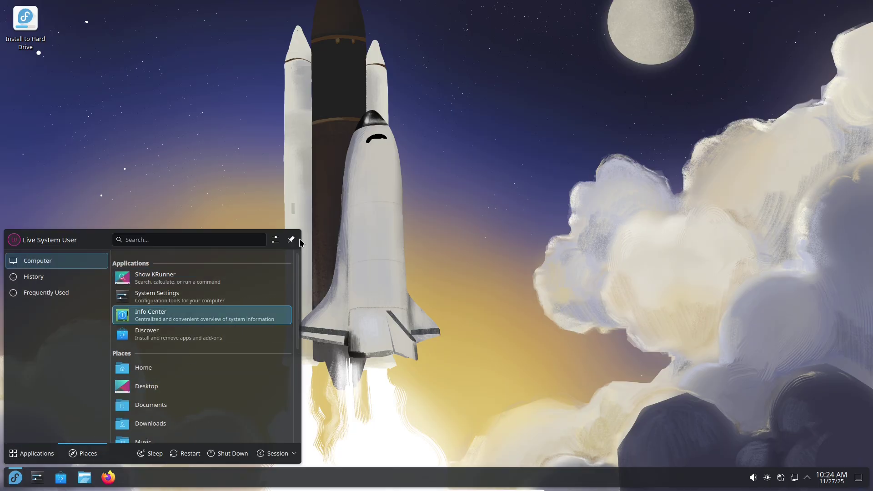
View the launcher settings' About page, cancel, then launch System Settings from the favourites.
click(276, 240)
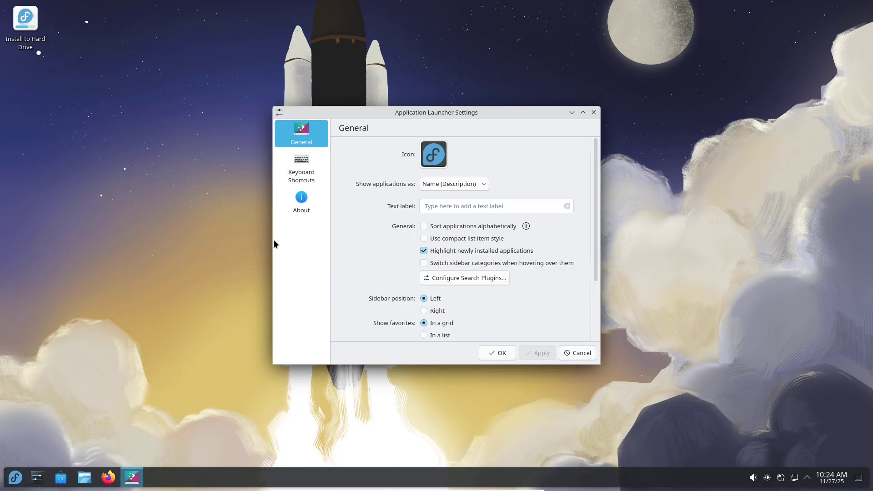
click(301, 203)
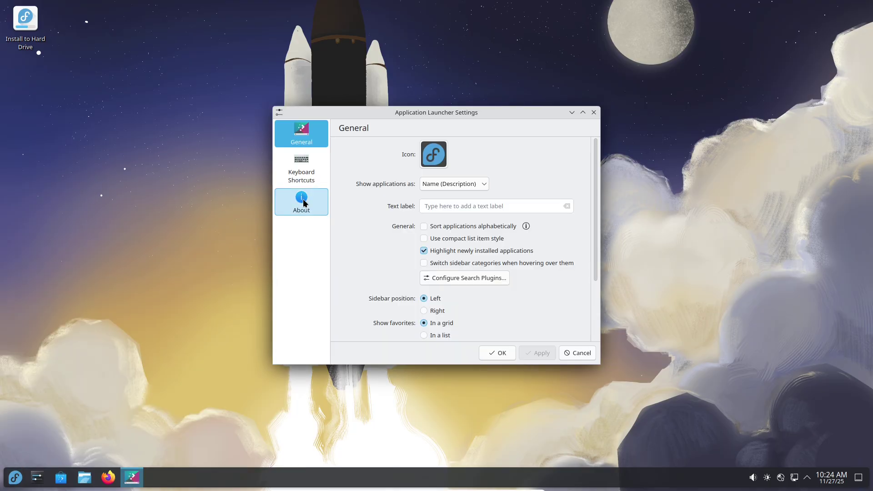
click(563, 355)
click(15, 477)
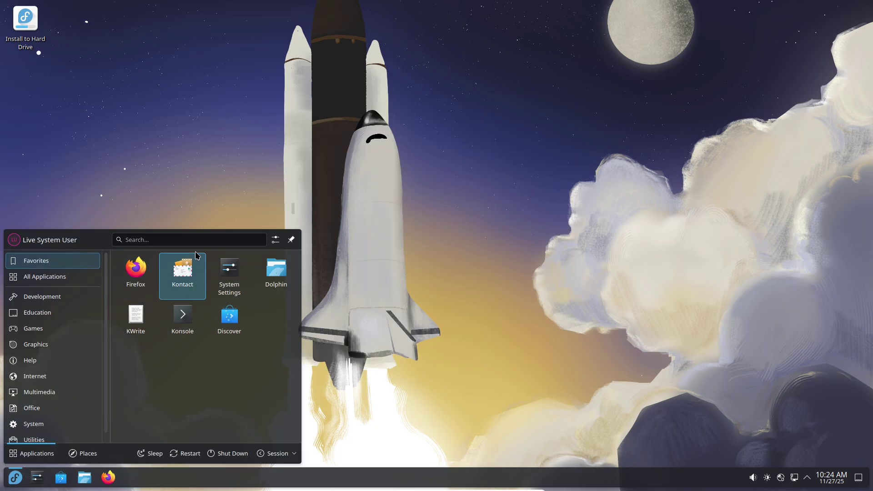
drag(229, 272, 224, 272)
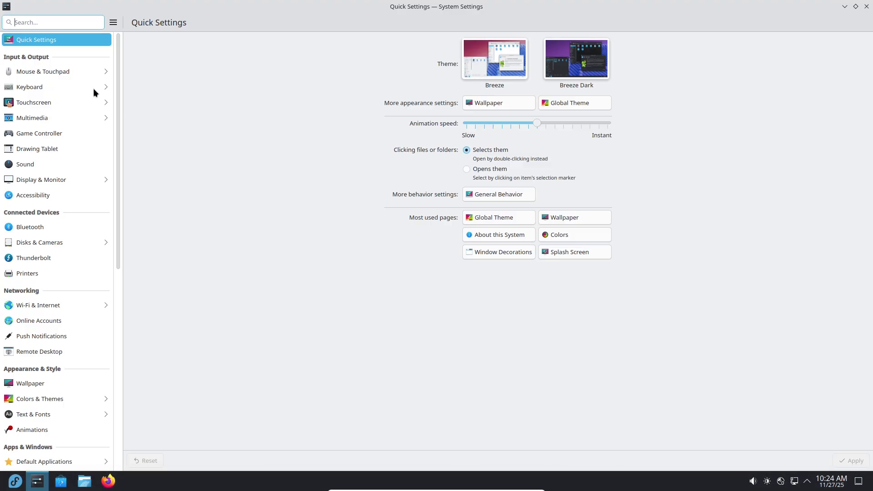
Browse the Touchscreen, Touchscreen Gestures, Game Controller and Drawing Tablet settings pages.
click(66, 104)
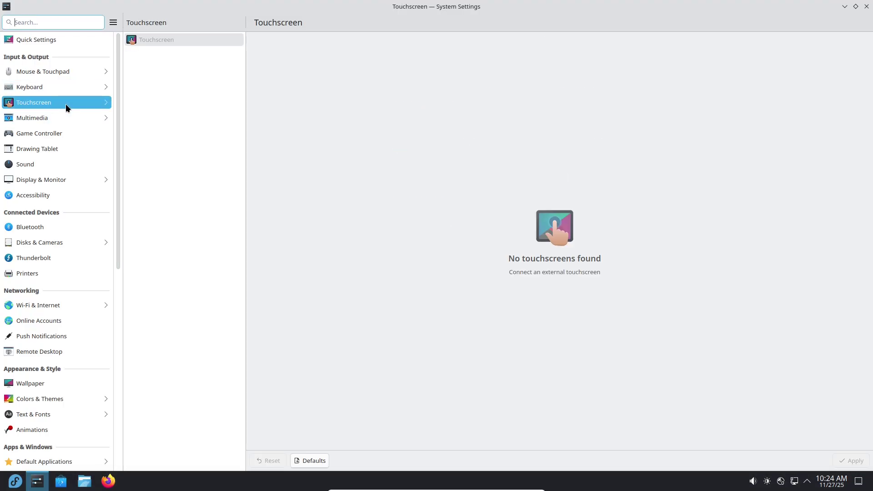
click(164, 54)
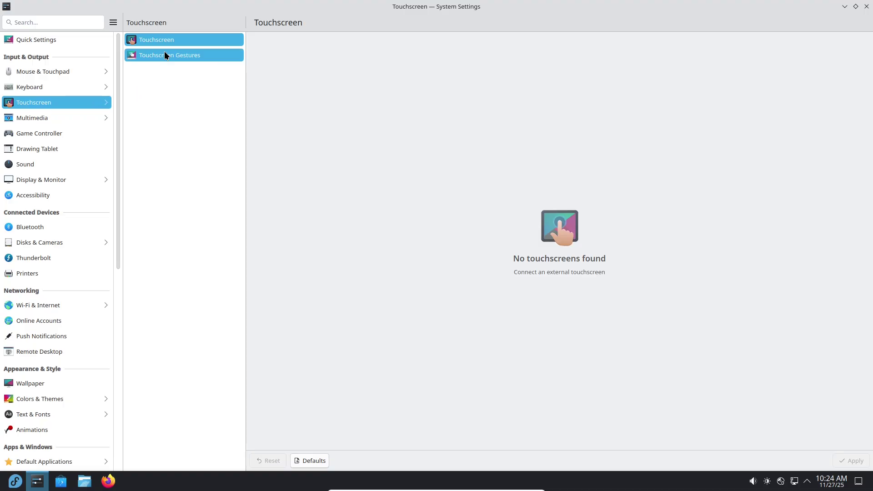
click(67, 133)
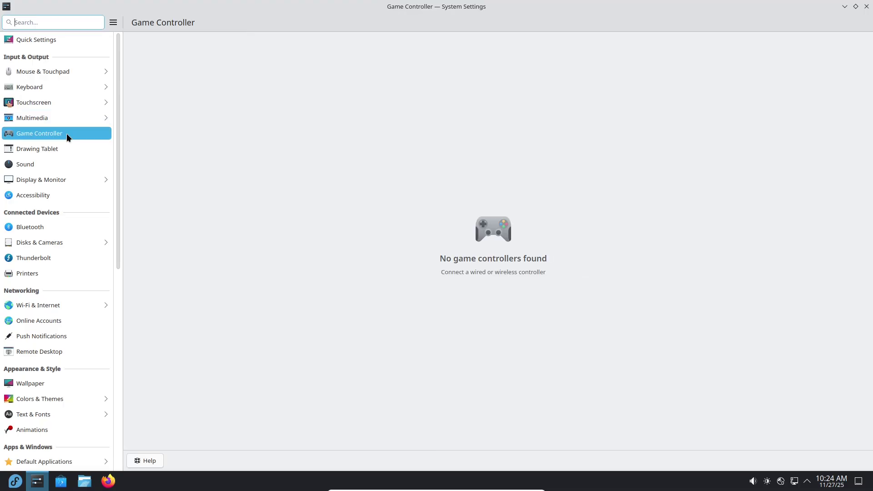
click(67, 146)
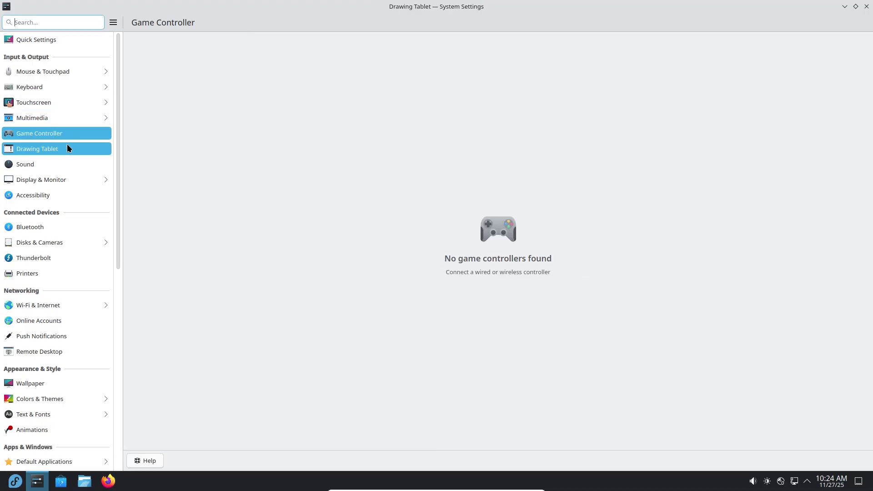
Visit the Printers, Thunderbolt and Animations pages, ending on File Search with indexing off.
click(79, 266)
click(80, 263)
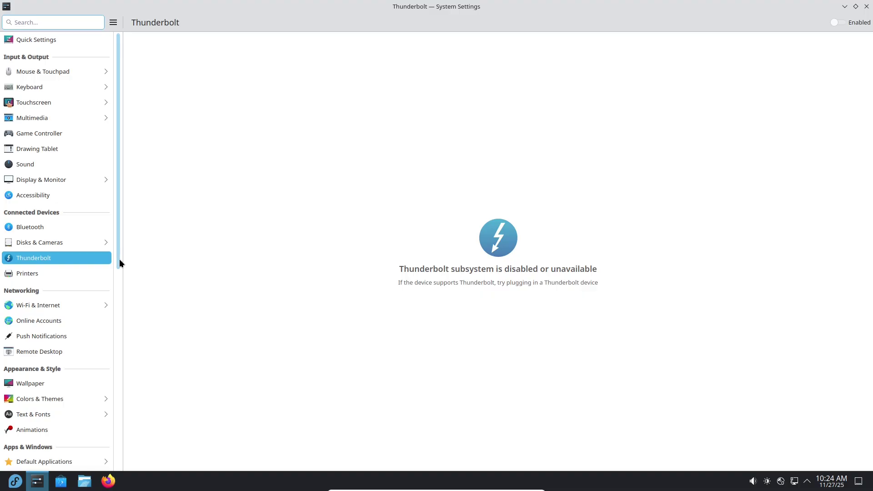
scroll(118, 291, down, 3)
scroll(116, 345, down, 7)
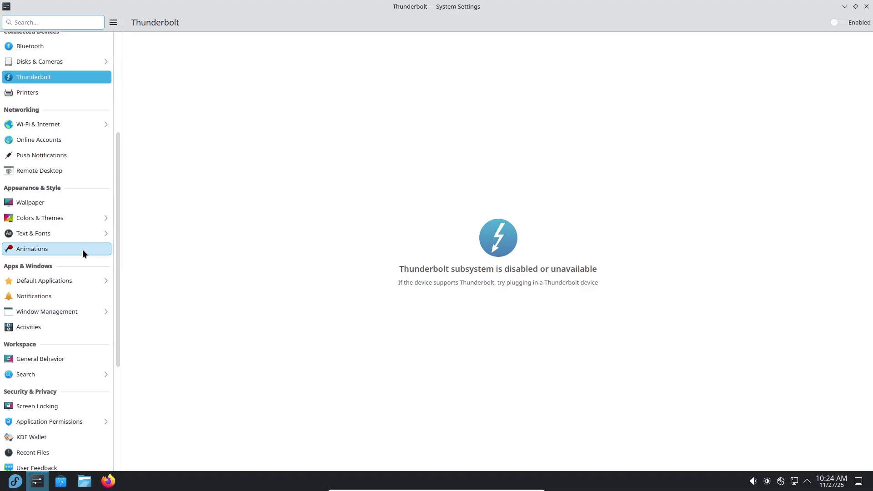
click(83, 249)
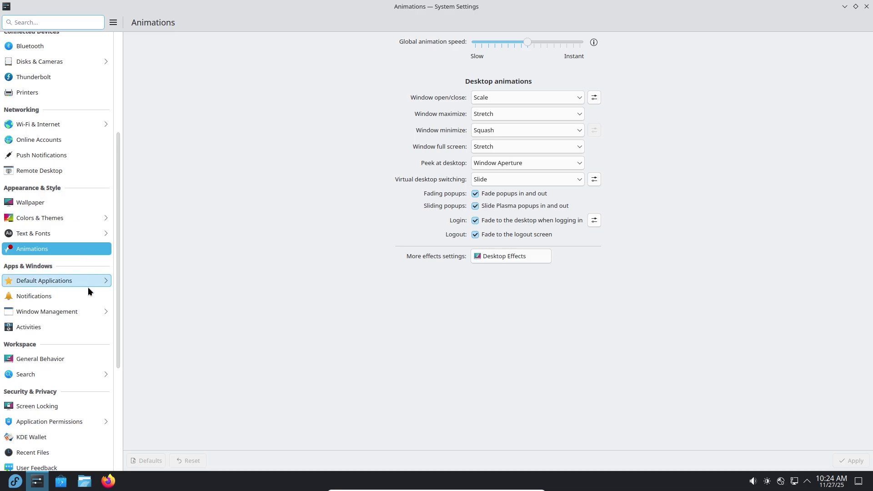
drag(119, 308, 119, 369)
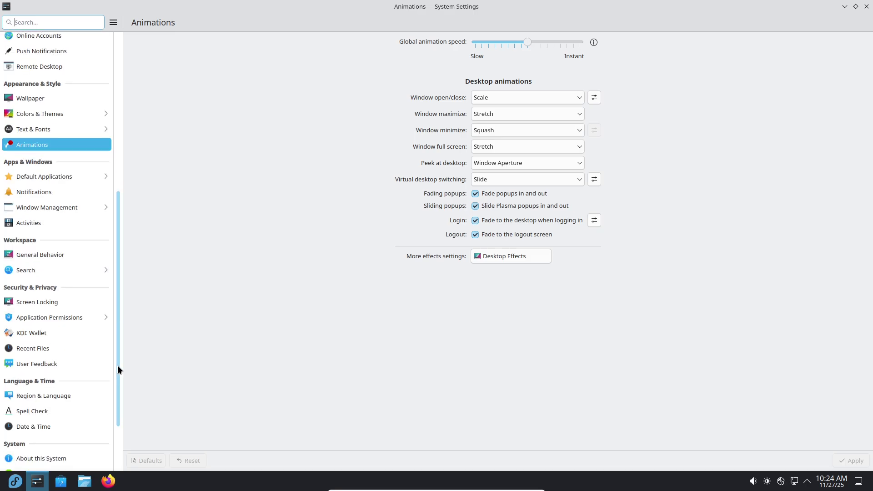
click(73, 267)
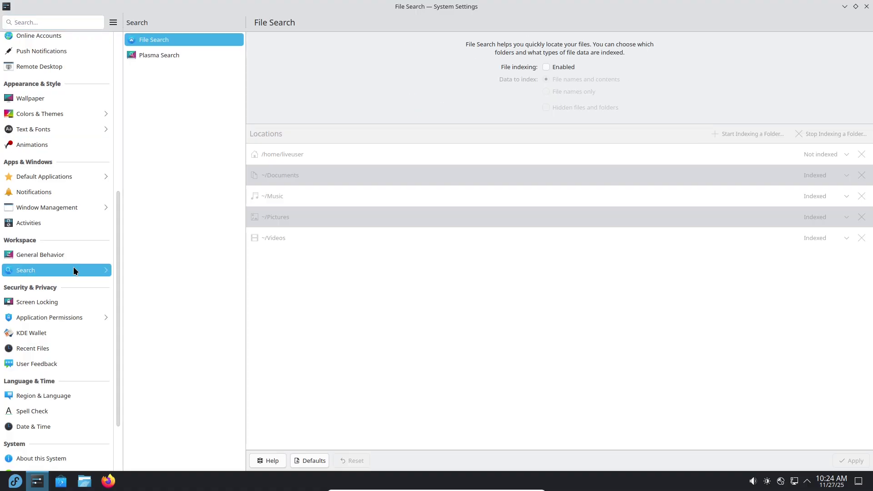
Enable and save file indexing, view About this System, then close System Settings.
click(546, 68)
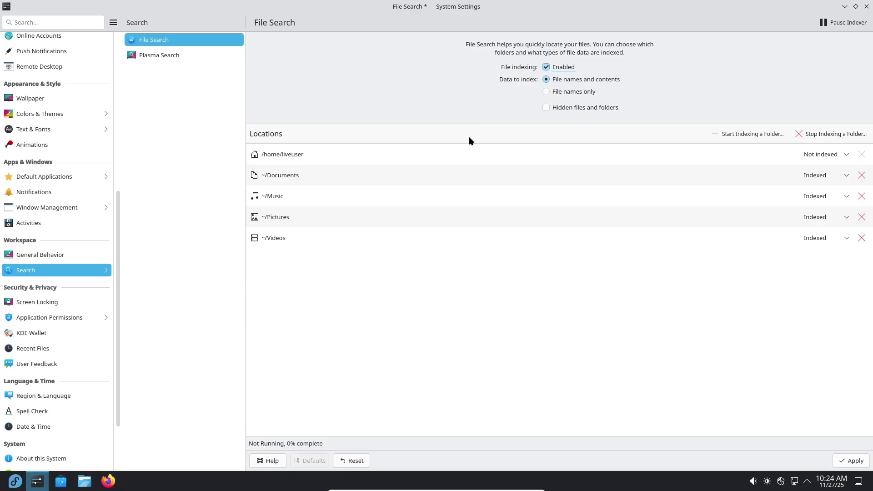
click(217, 56)
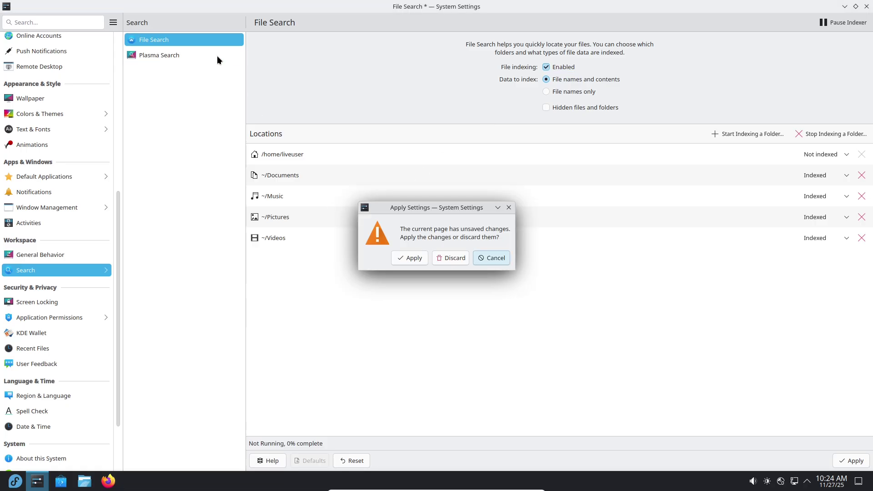
click(414, 262)
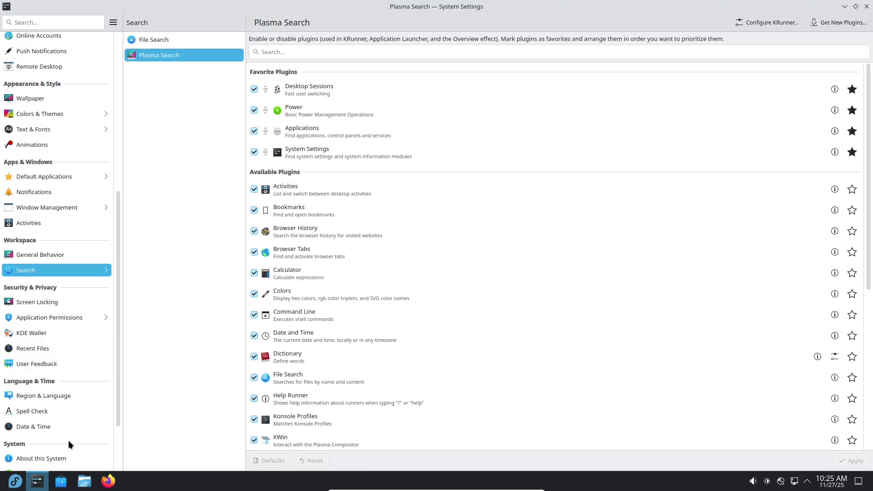
click(67, 455)
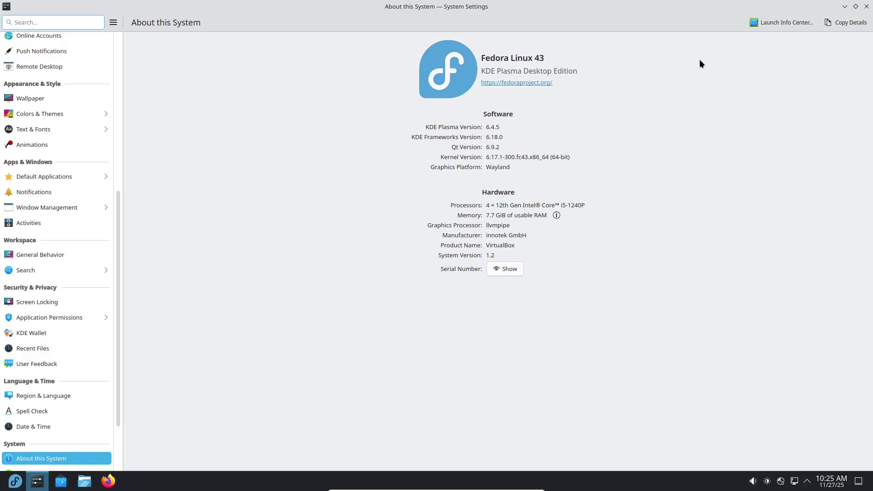
click(867, 6)
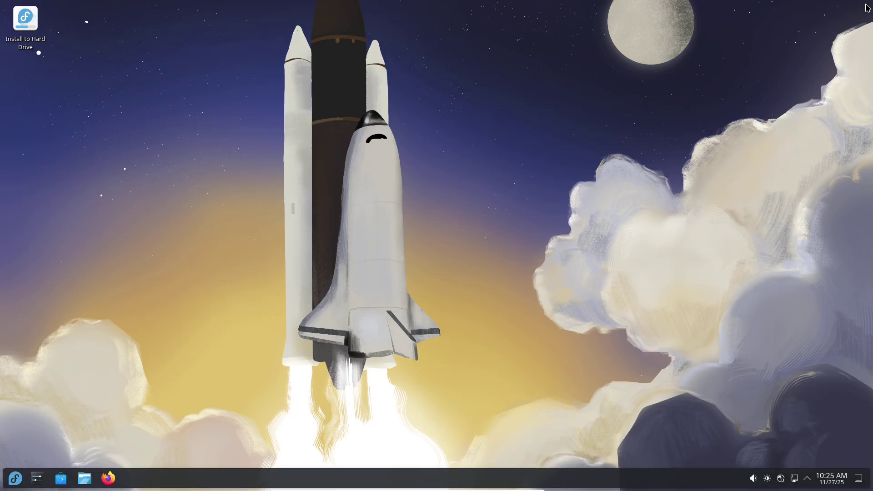
Launch Firefox, close the privacy policy tab, maximize the window and load kde.org.
click(113, 478)
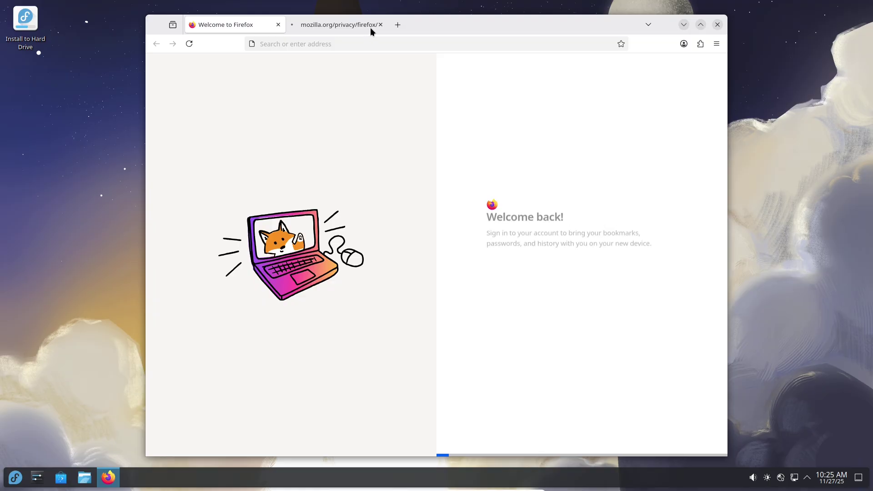
click(378, 25)
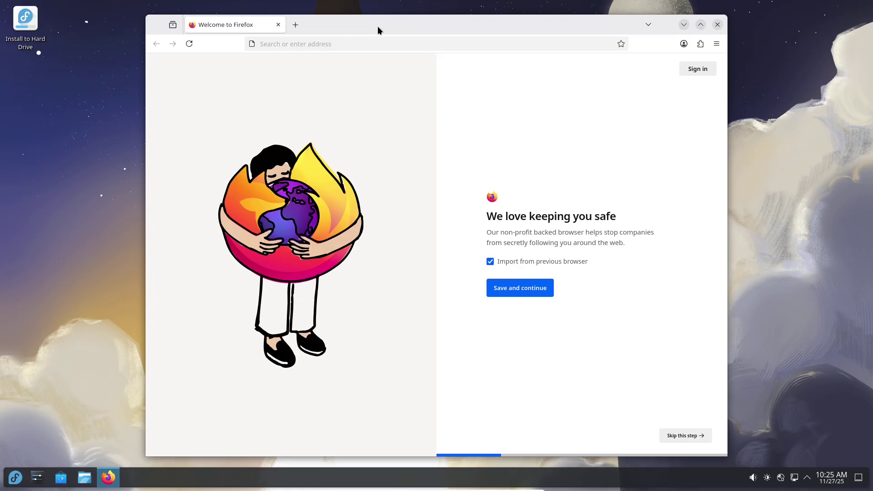
double_click(435, 26)
click(434, 29)
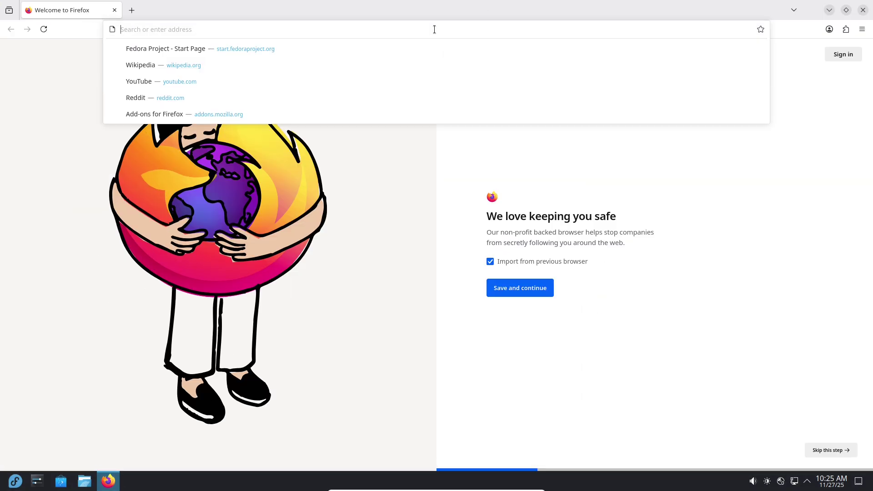
text(kde.org)
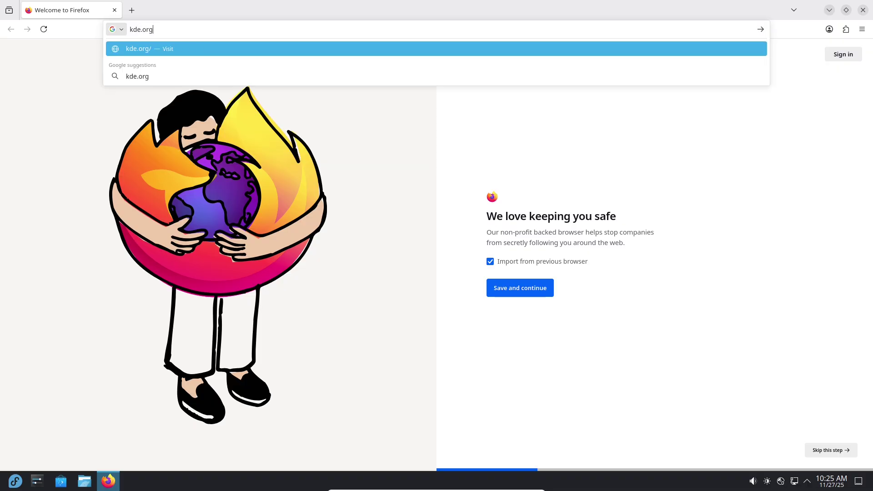
key(Return)
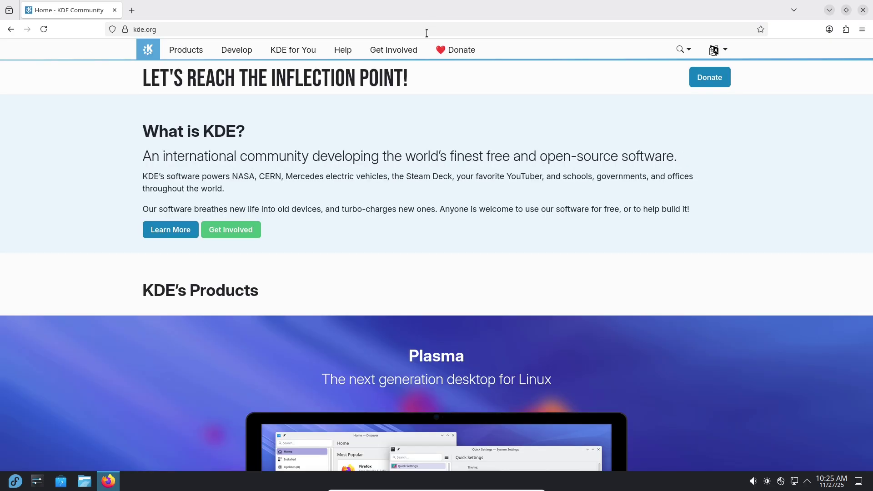
Read KDE's Products page and the list of distributions offering Plasma.
click(183, 53)
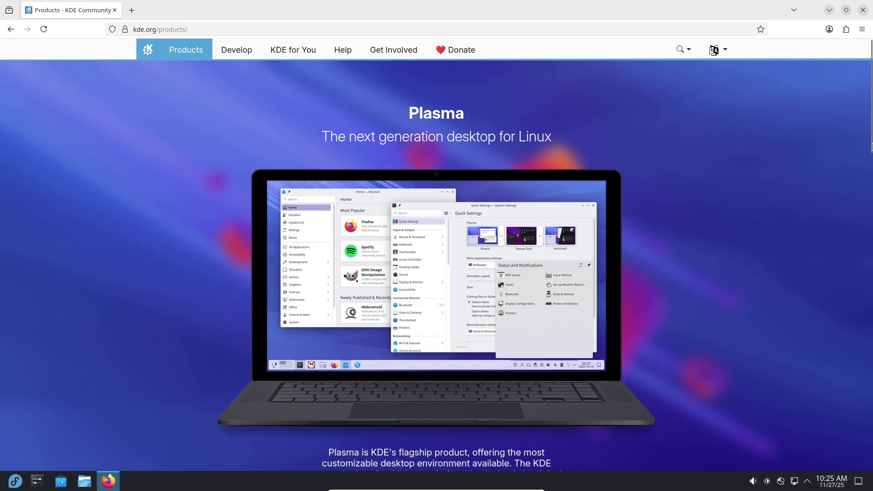
scroll(869, 163, down, 3)
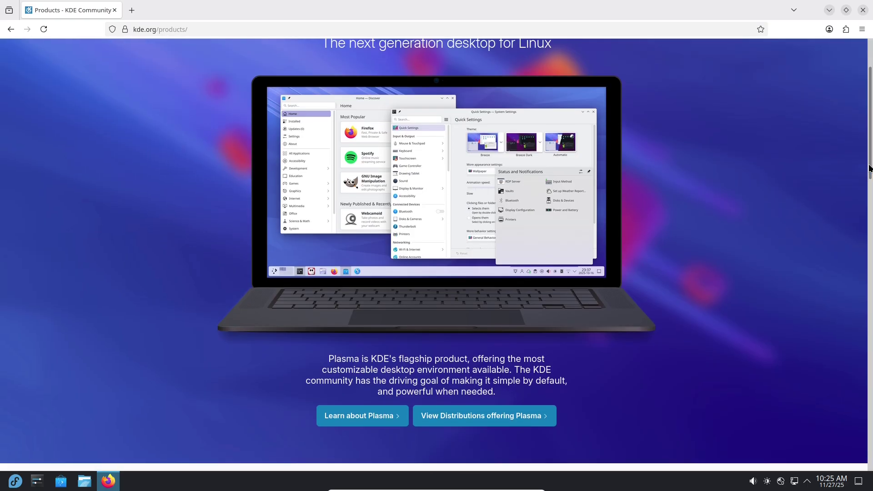
drag(870, 185, 866, 411)
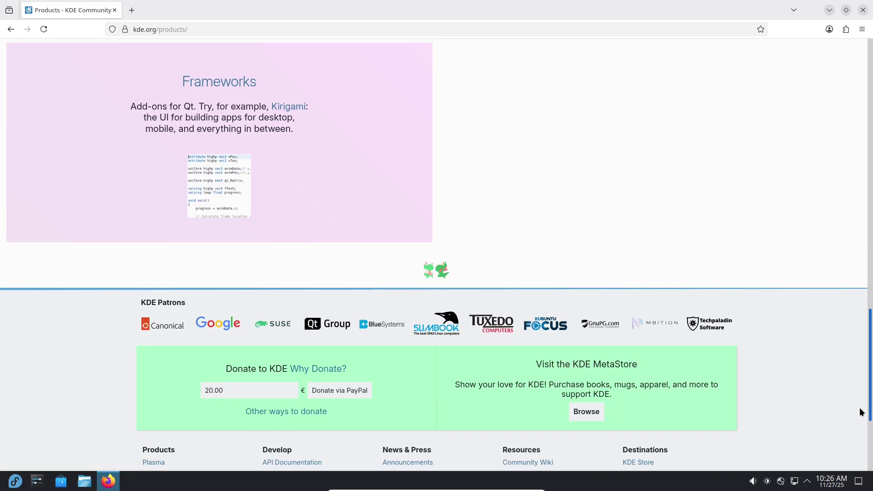
drag(866, 339, 863, 166)
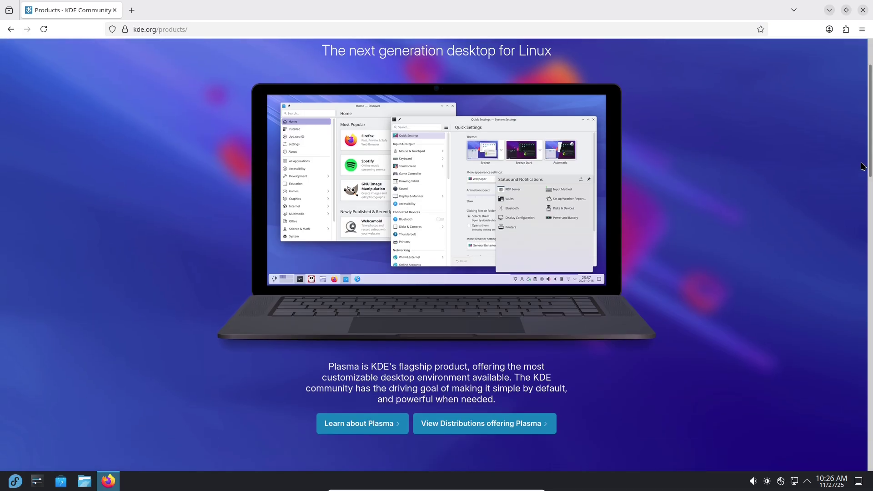
click(515, 429)
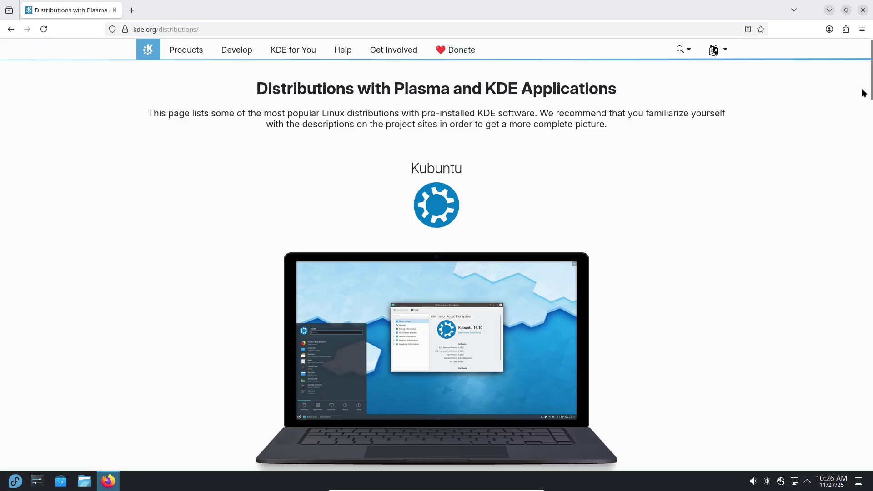
drag(869, 100, 836, 79)
click(190, 53)
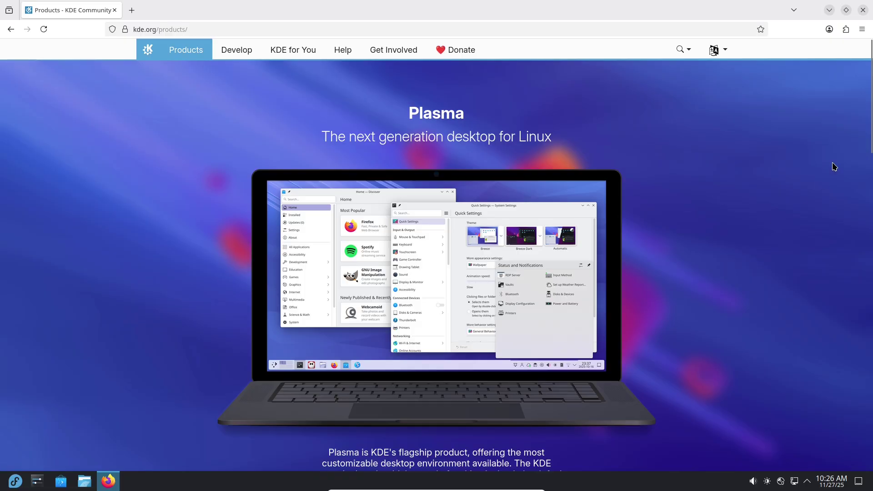
Read the Plasma desktop page and the Plasma 6.5 announcement's Usability section.
drag(871, 94, 871, 122)
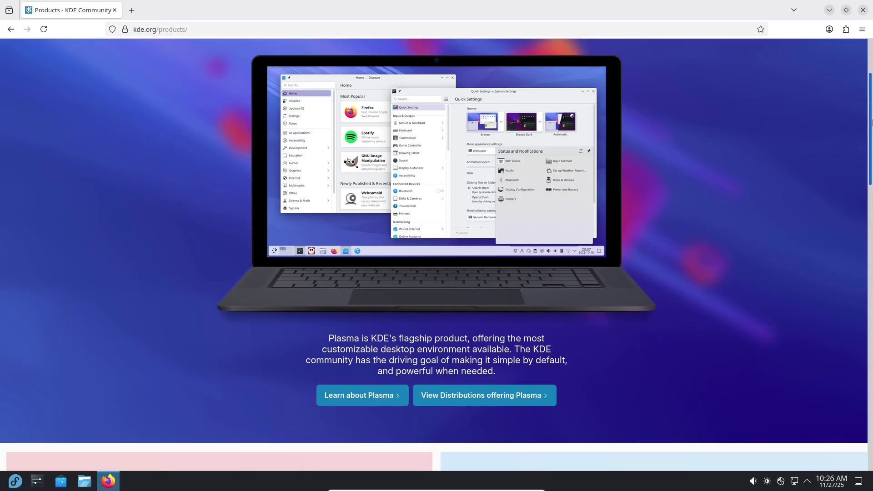
click(397, 394)
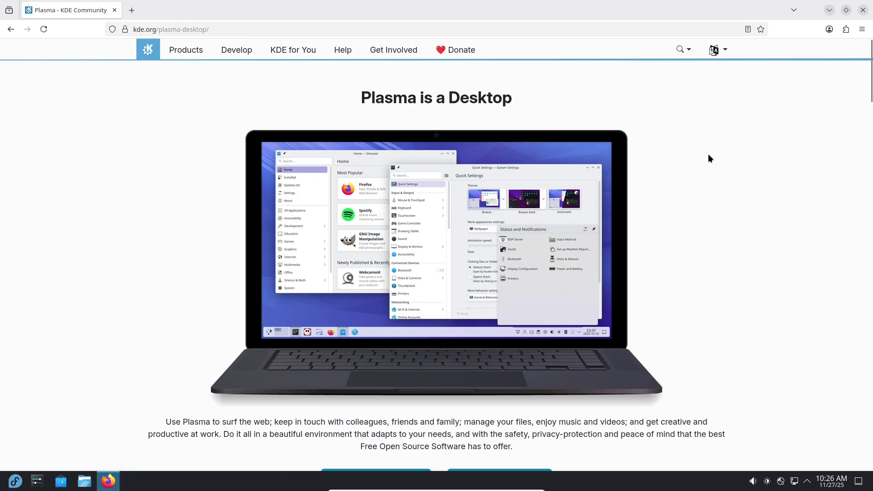
scroll(870, 118, down, 2)
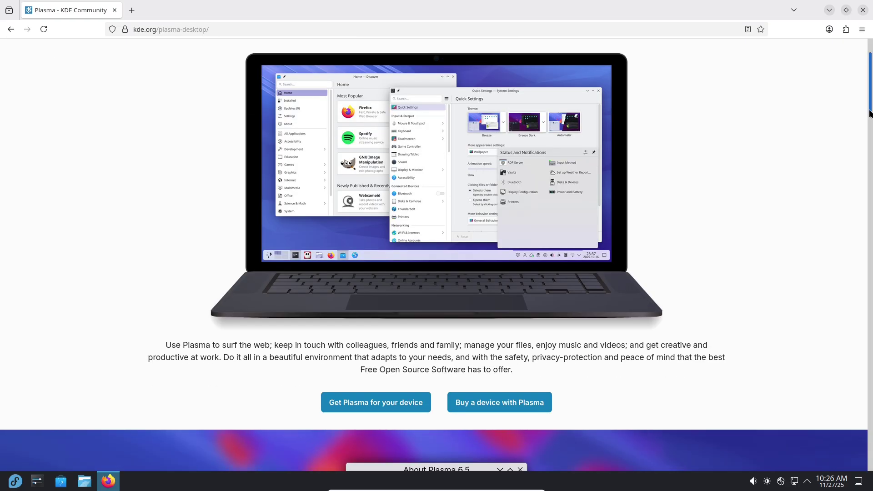
scroll(870, 125, down, 4)
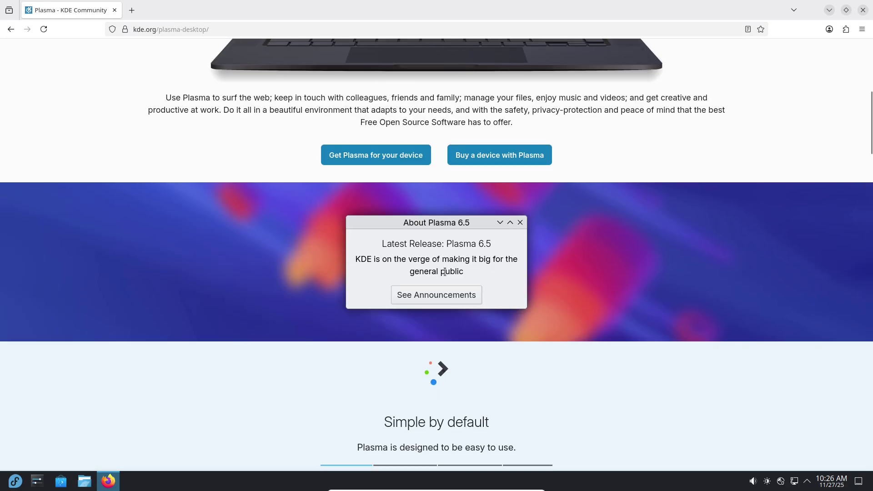
click(444, 304)
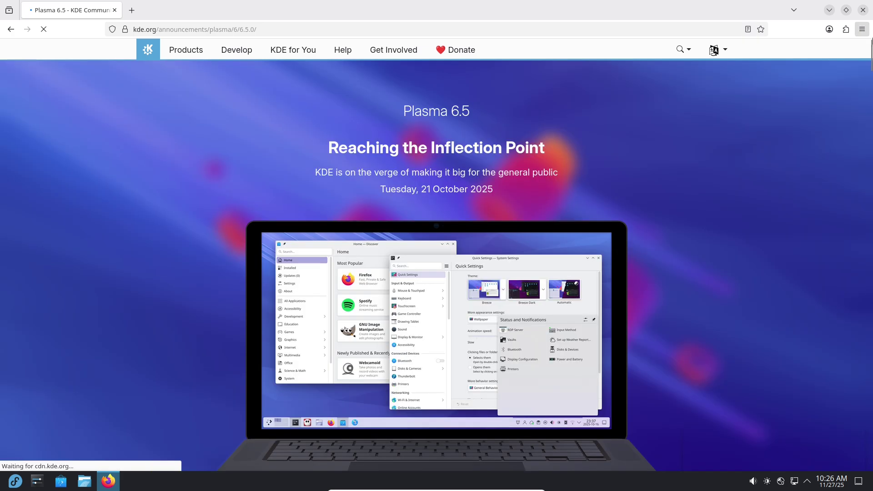
drag(872, 51, 872, 108)
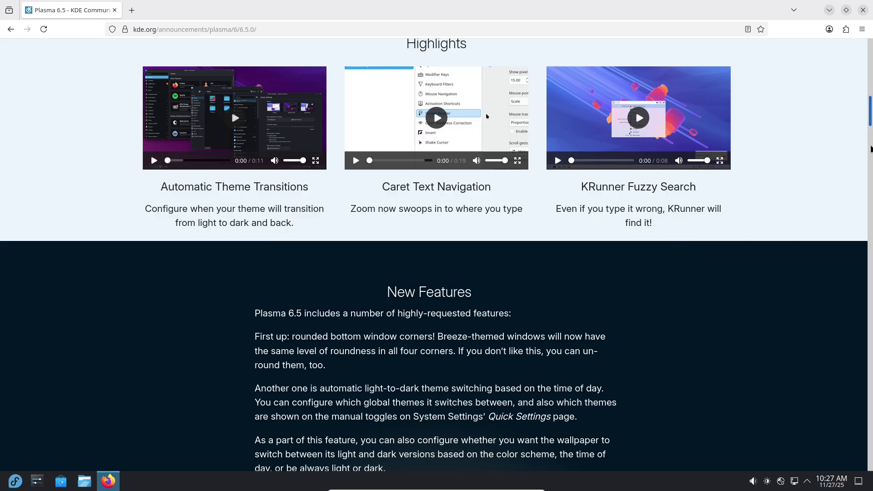
click(870, 192)
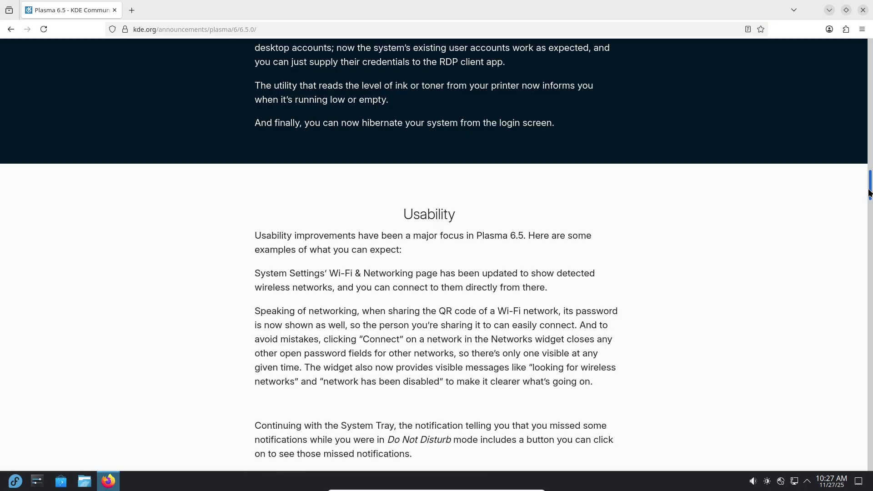
Close Firefox and shut down the live system from the Kickoff launcher.
click(864, 10)
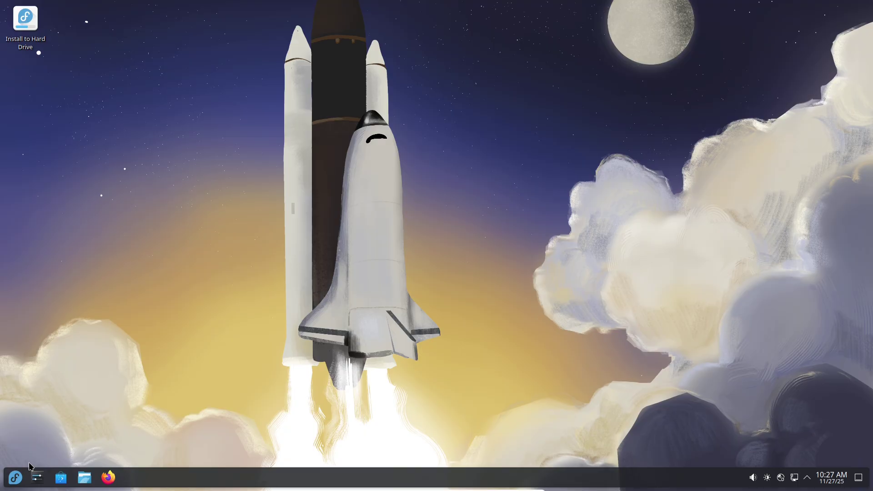
click(20, 475)
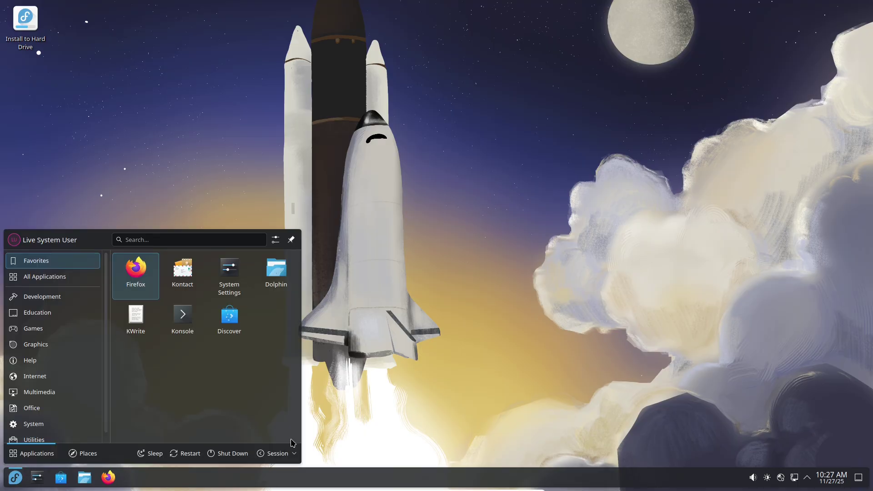
click(230, 454)
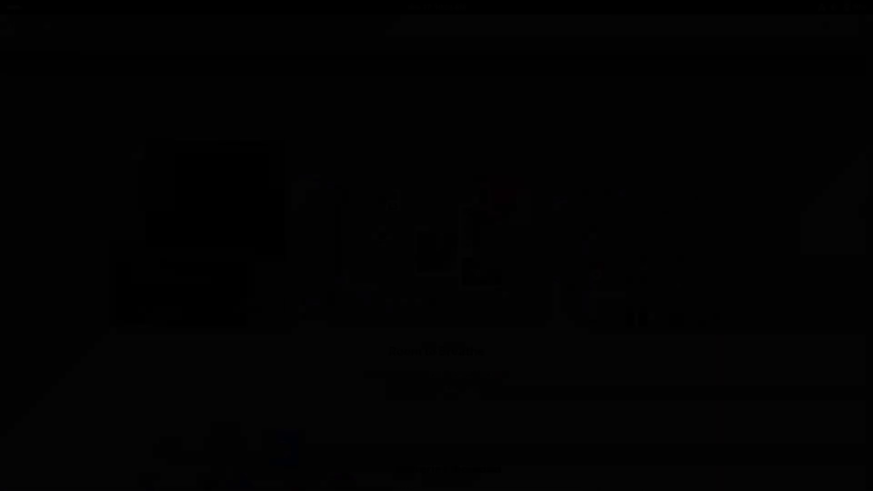
Return to the Google results for 'gnome'.
scroll(862, 271, down, 10)
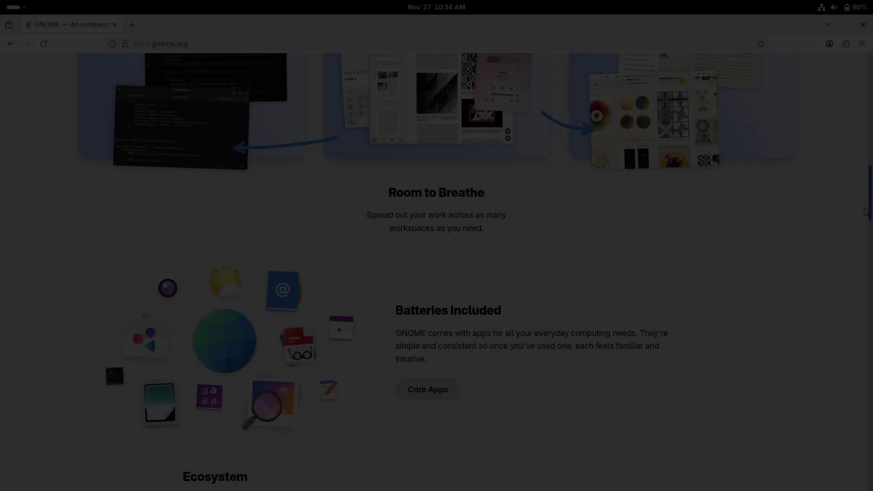
scroll(862, 271, down, 15)
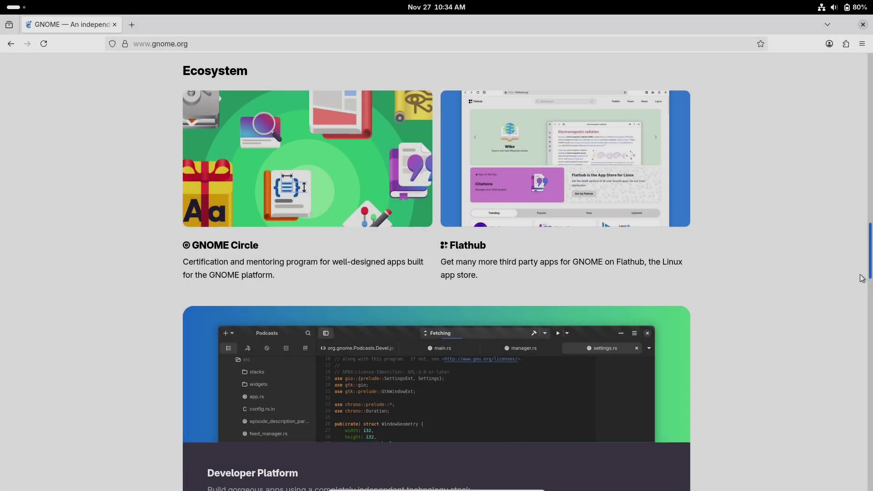
scroll(869, 446, down, 5)
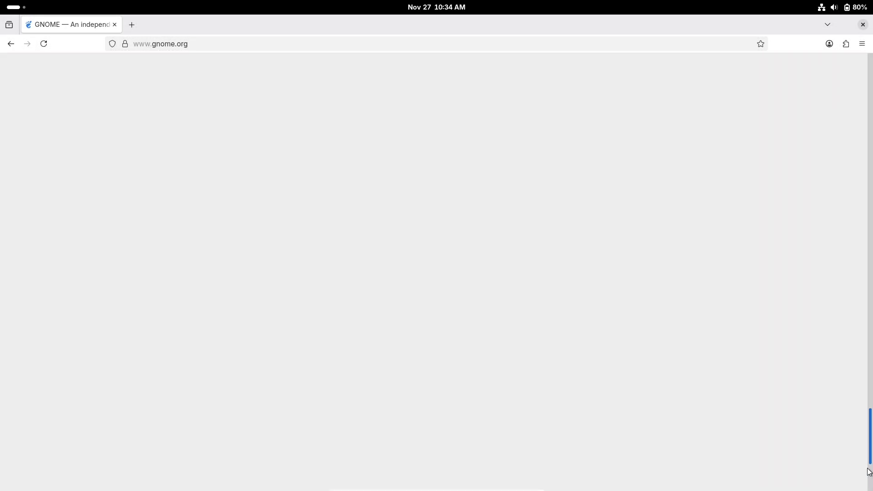
scroll(852, 367, up, 4)
scroll(845, 293, up, 20)
click(10, 44)
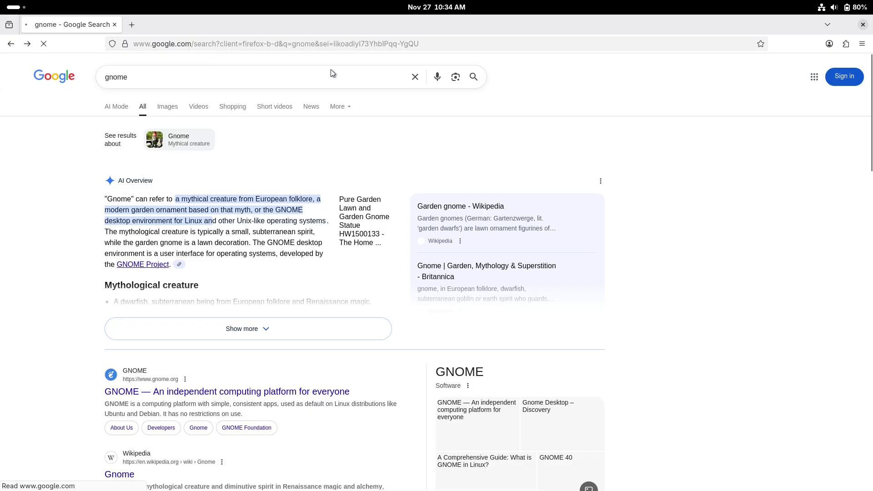
Visit gnome.org's Get Involved section, then go back to the Google results.
click(216, 393)
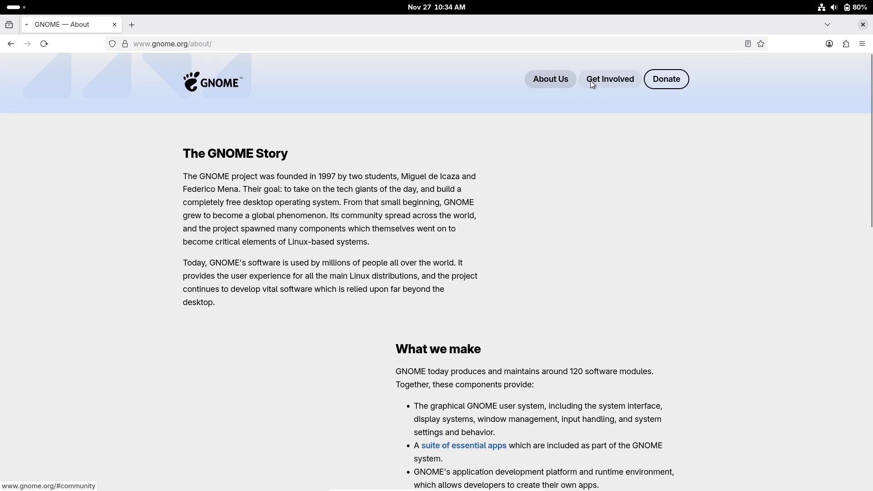
click(590, 81)
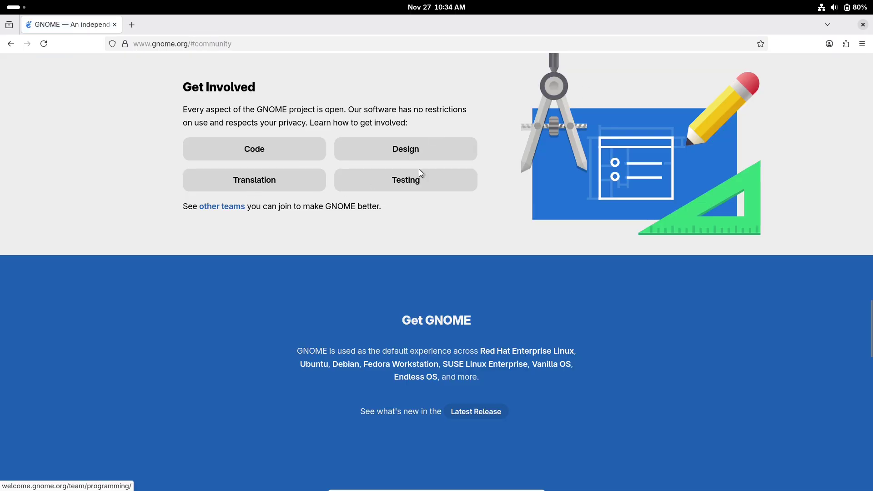
click(10, 45)
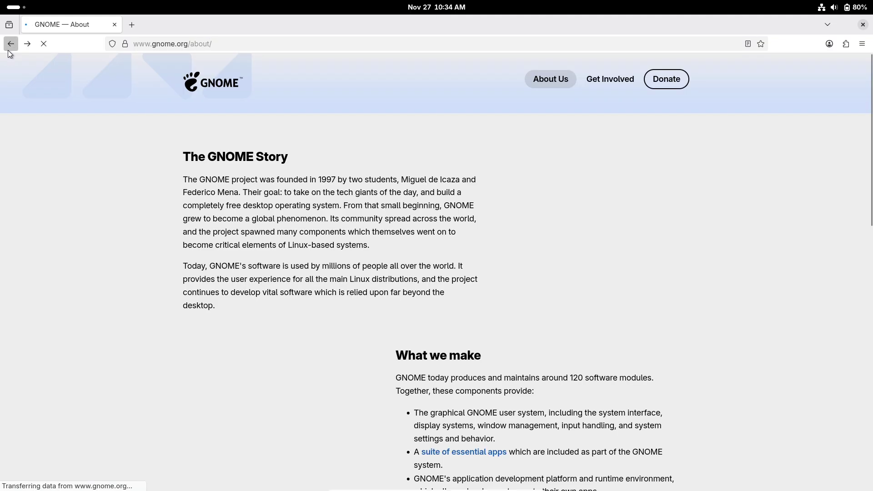
click(8, 47)
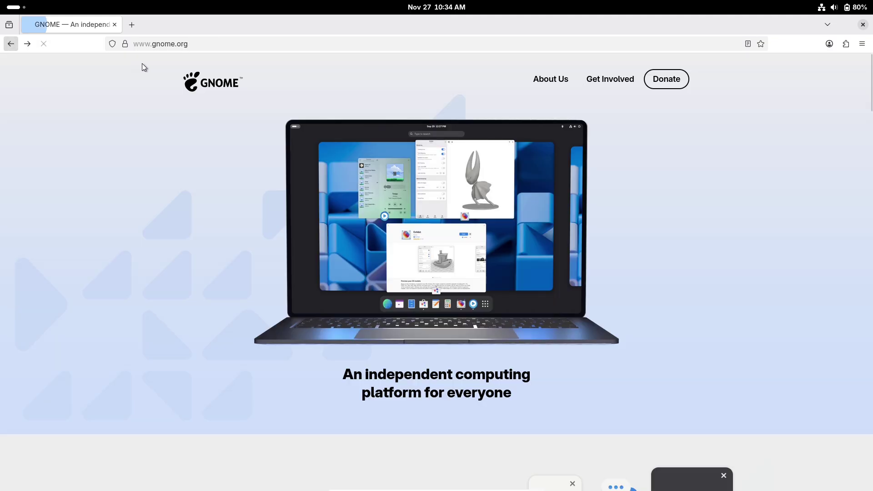
click(8, 46)
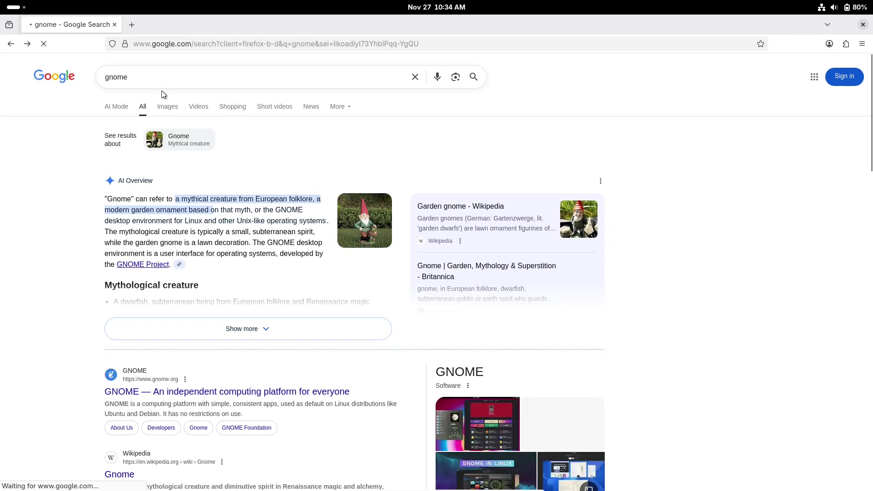
Search Google for 'gnome extensions' and open the GNOME Shell Extensions website.
click(169, 79)
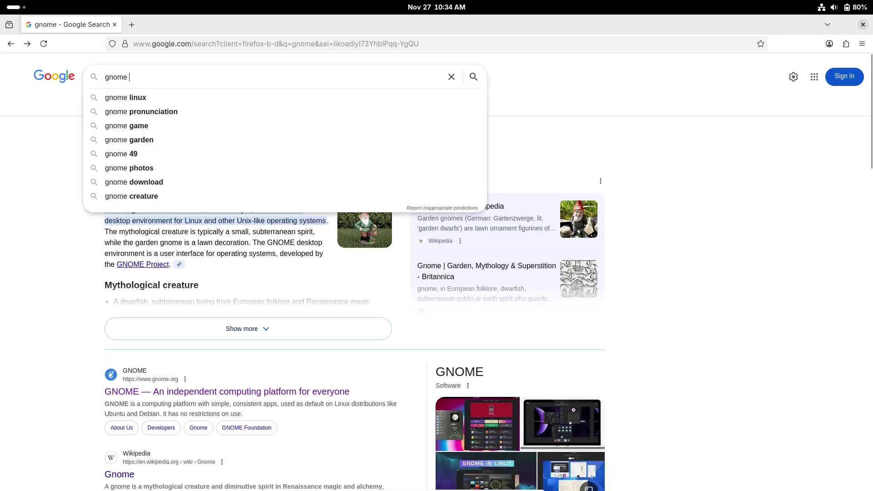
text(ex)
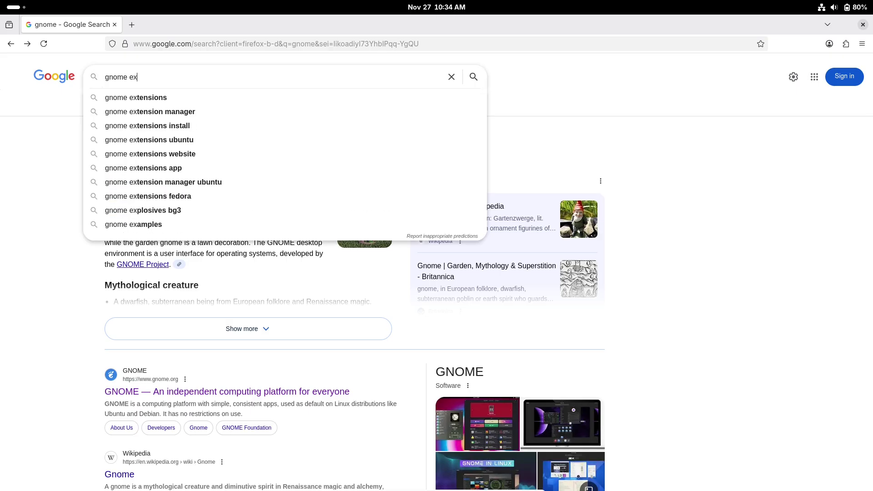
click(164, 98)
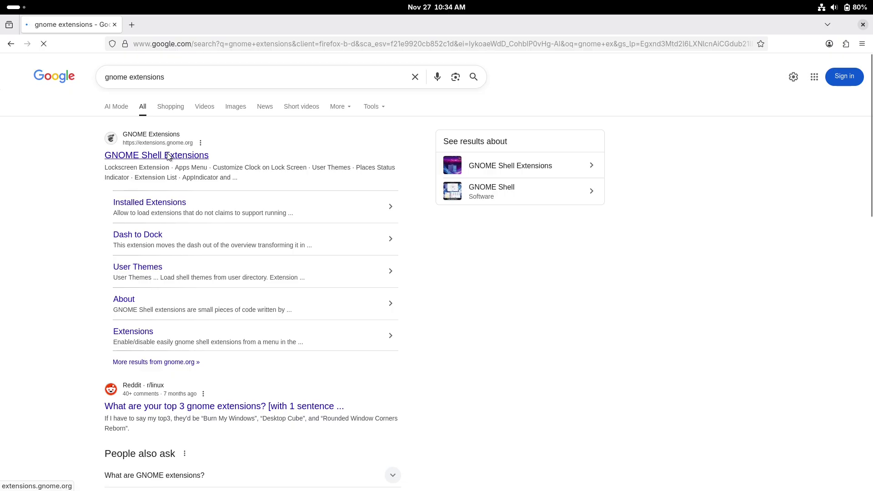
click(169, 156)
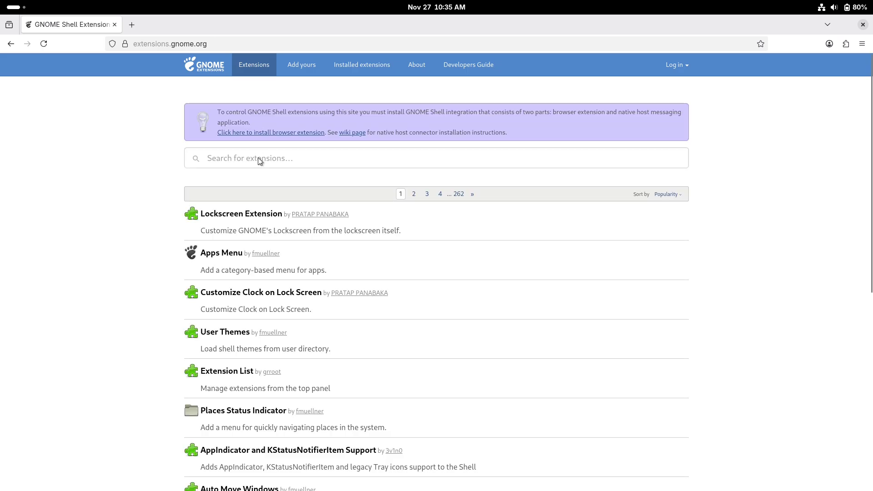
click(258, 158)
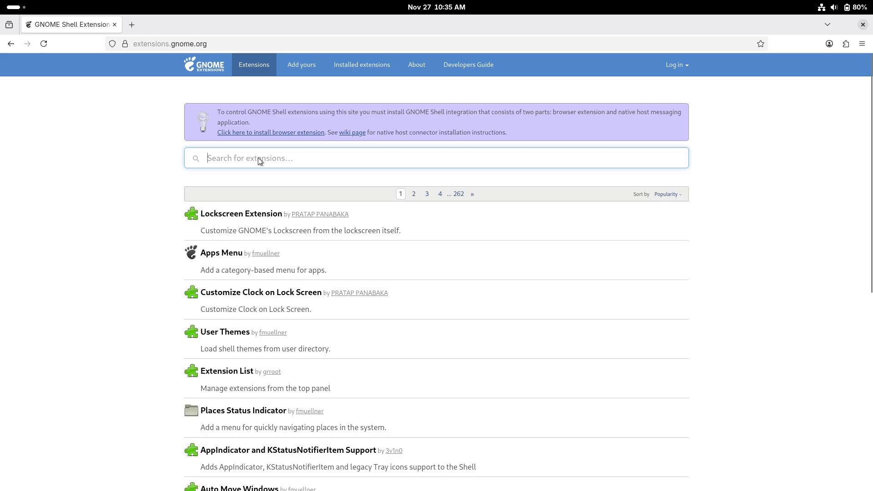
text(blur)
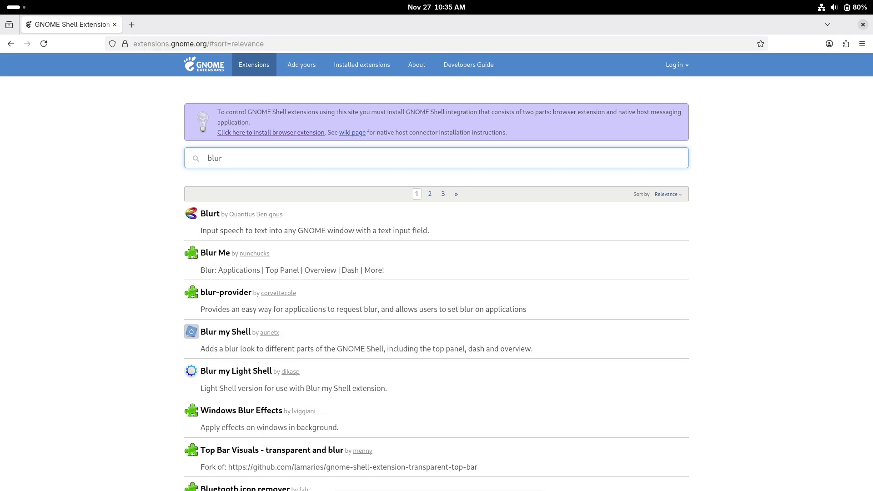
key(BackSpace)
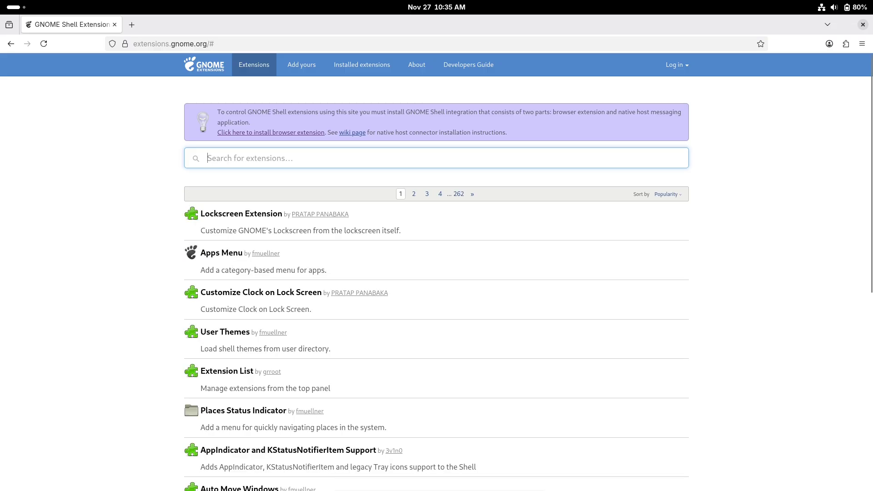
text(menu)
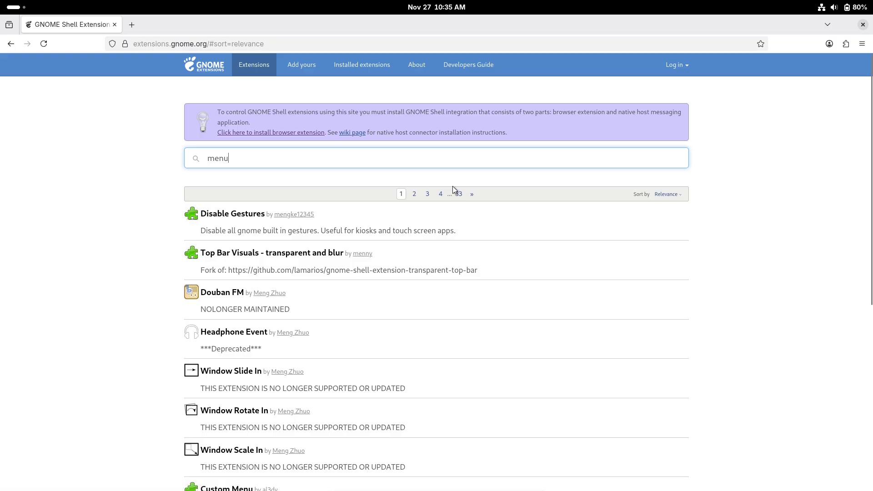
click(665, 194)
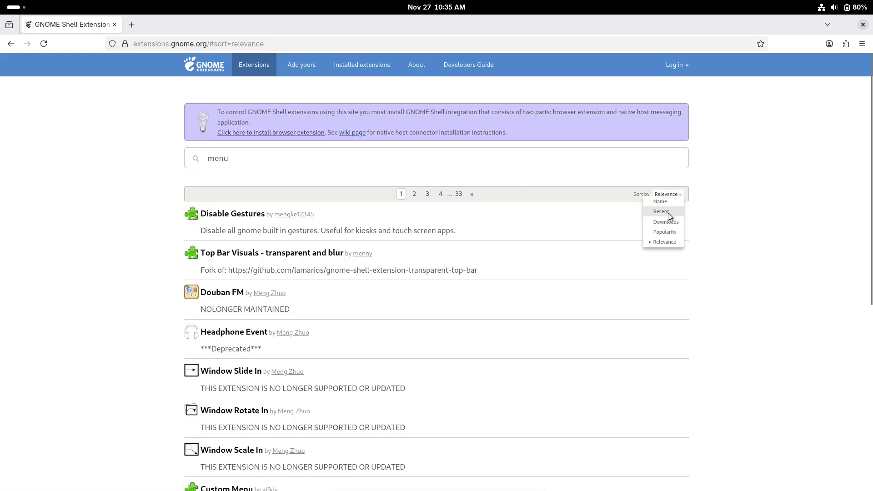
click(672, 232)
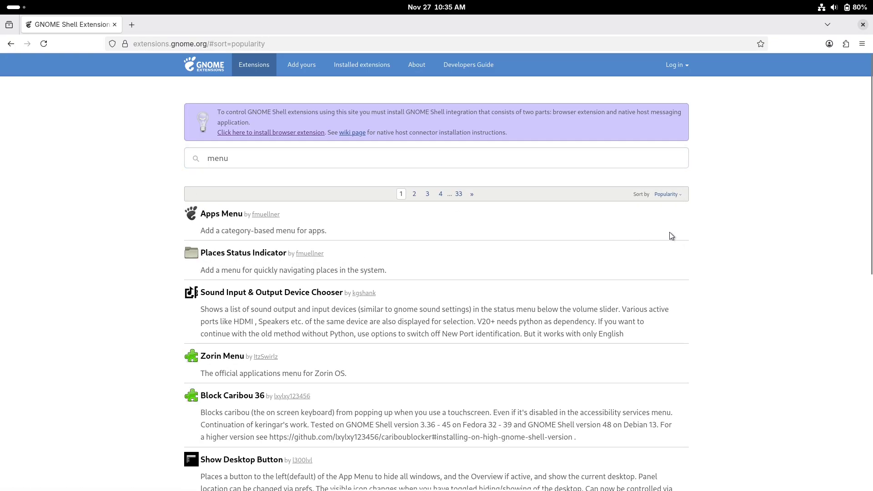
double_click(207, 159)
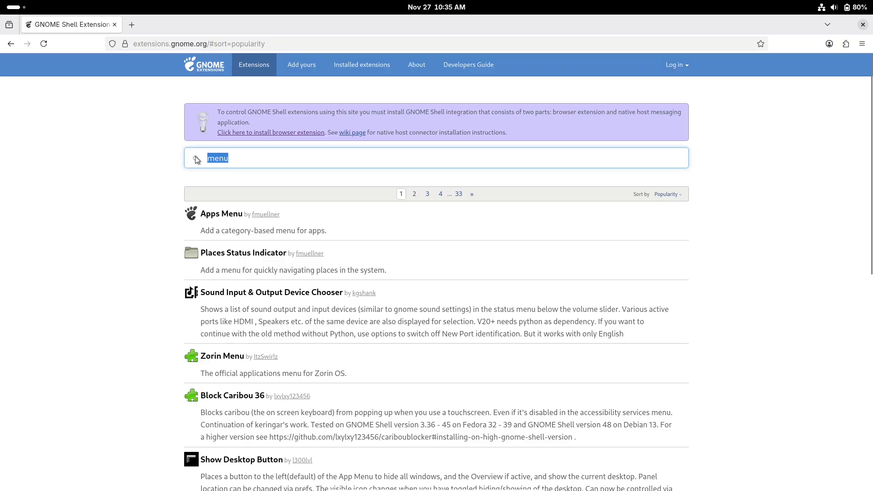
key(BackSpace)
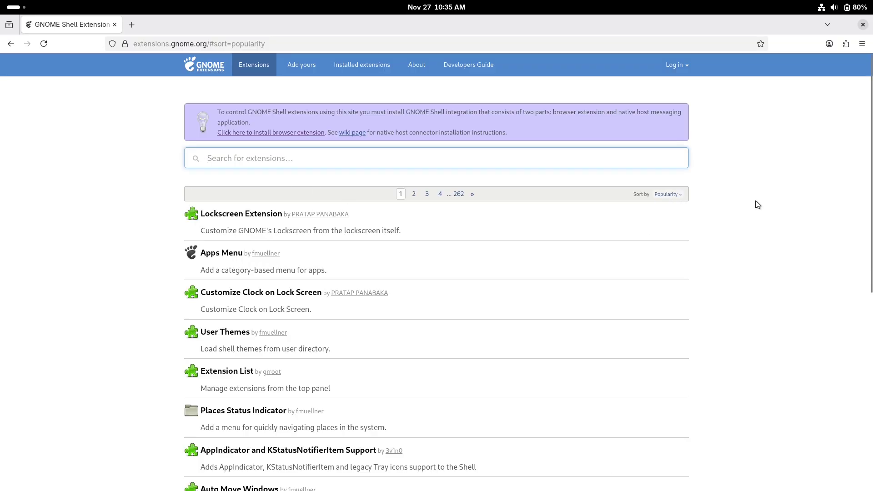
scroll(867, 303, down, 3)
scroll(867, 303, down, 4)
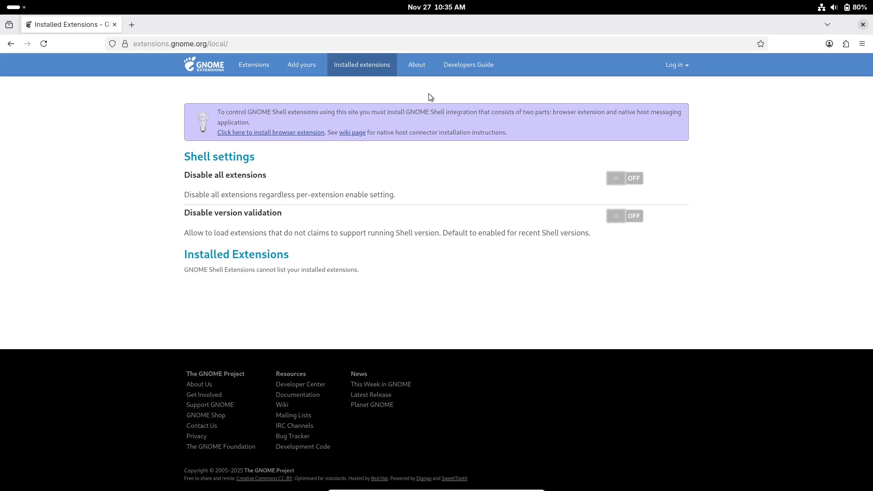
click(199, 67)
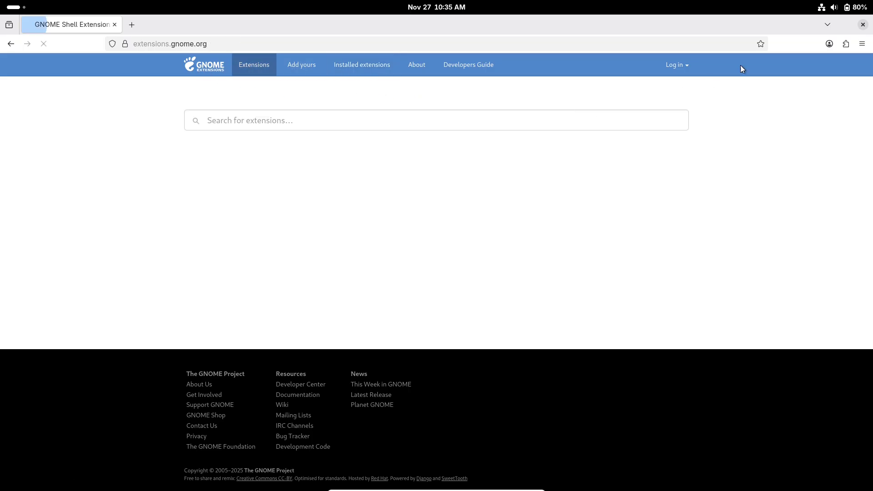
Close Firefox and launch Settings from the Activities app grid.
click(863, 25)
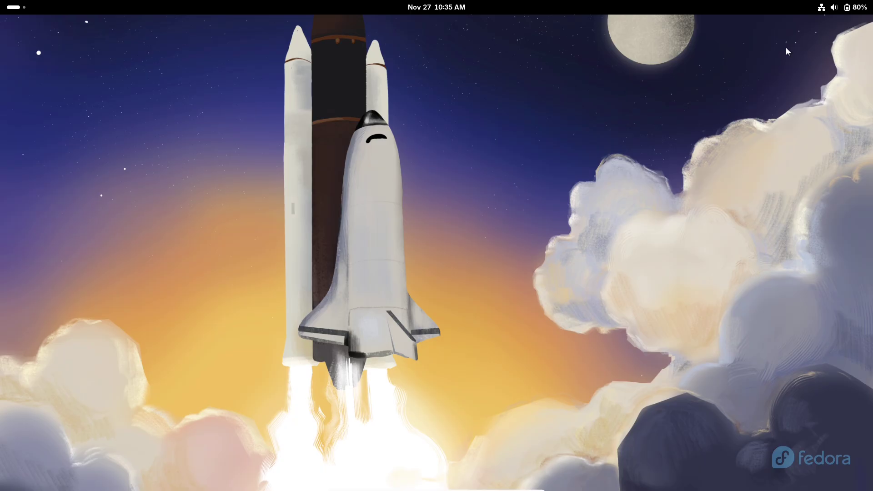
click(29, 10)
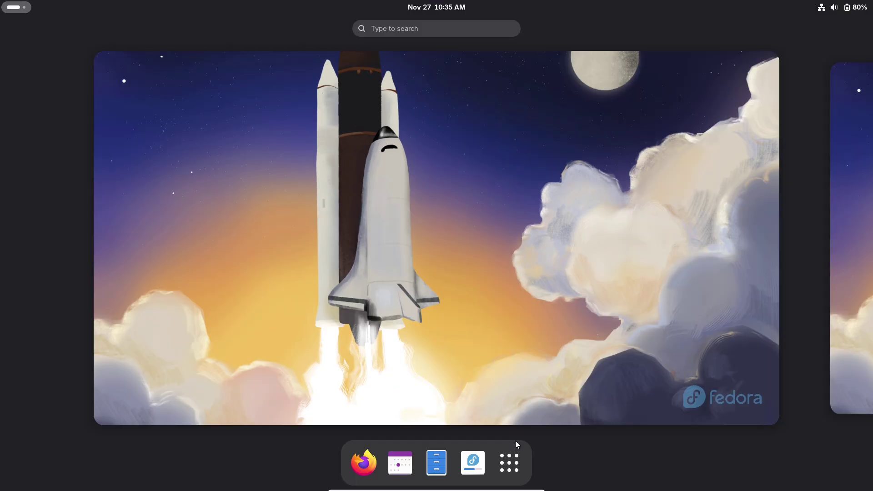
click(510, 463)
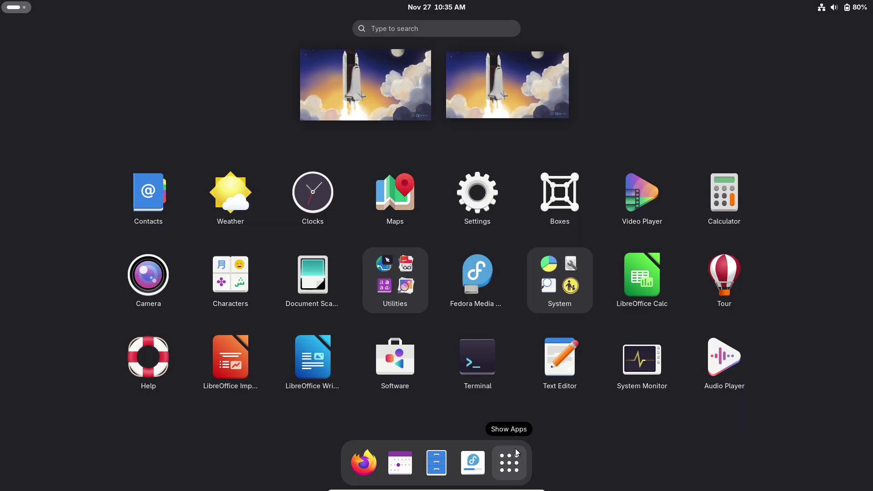
click(484, 212)
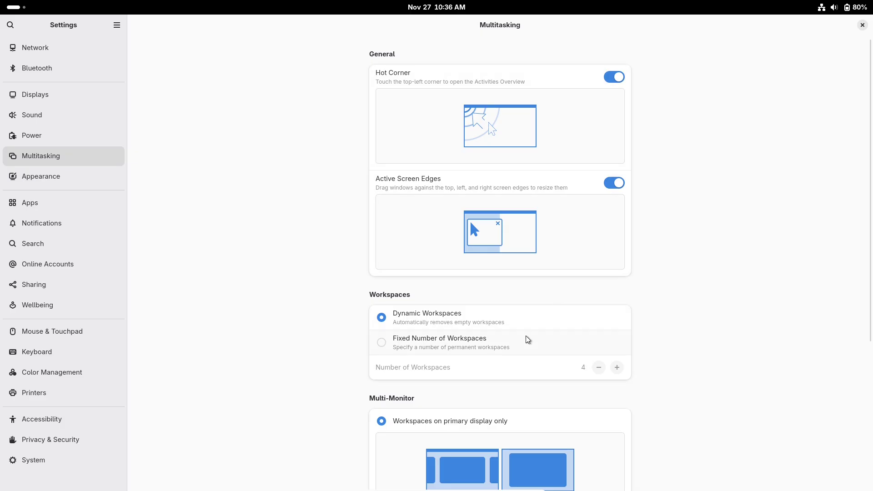
Set Multi-Monitor to 'Workspaces on all displays' in Multitasking, then close Settings.
drag(872, 227, 866, 367)
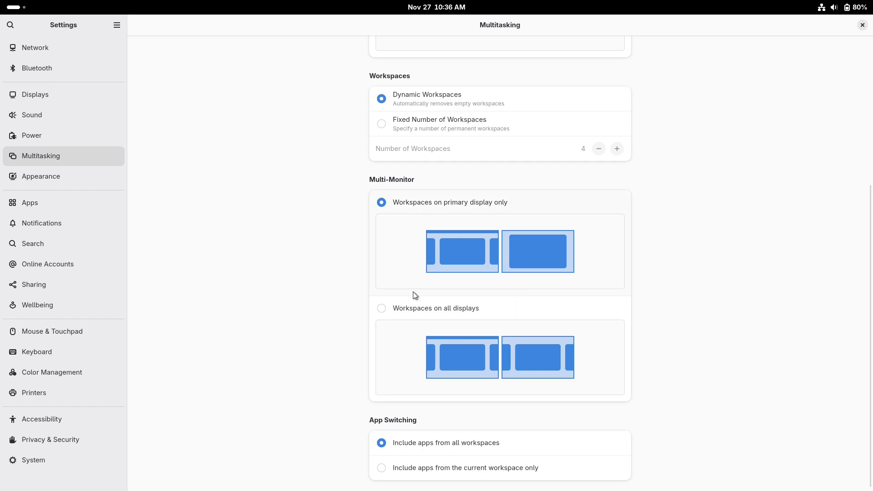
click(404, 309)
drag(871, 281, 870, 126)
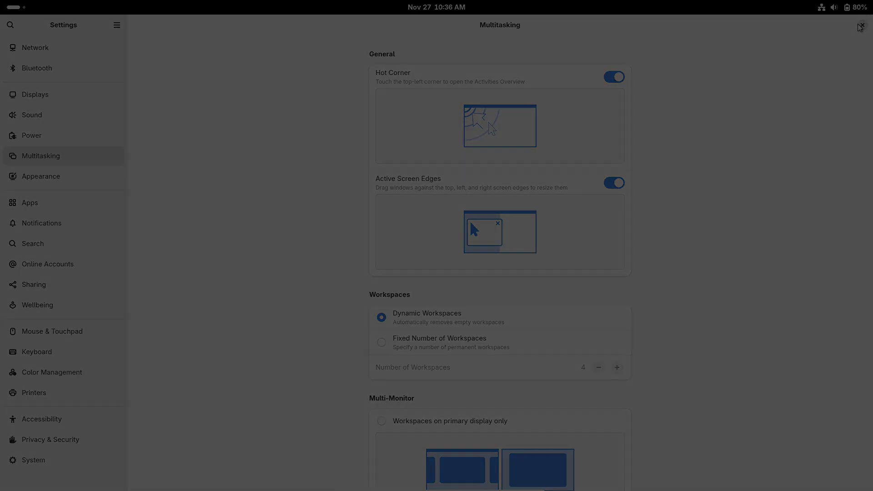
click(861, 26)
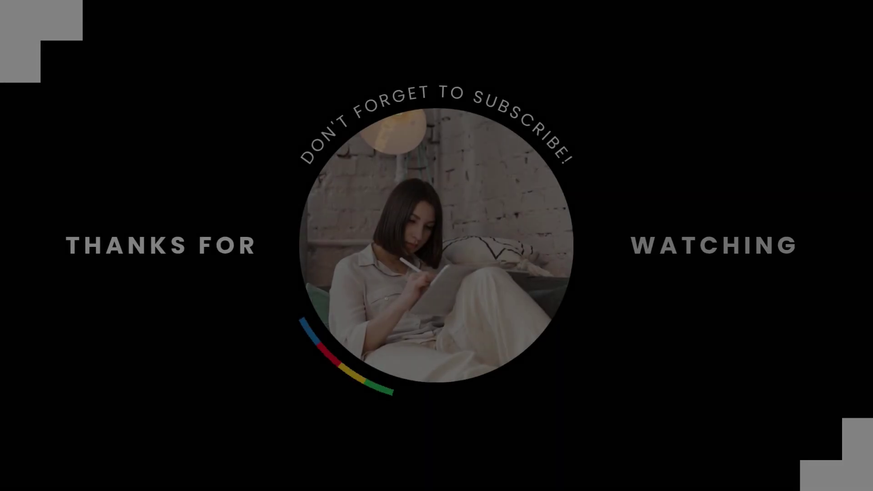